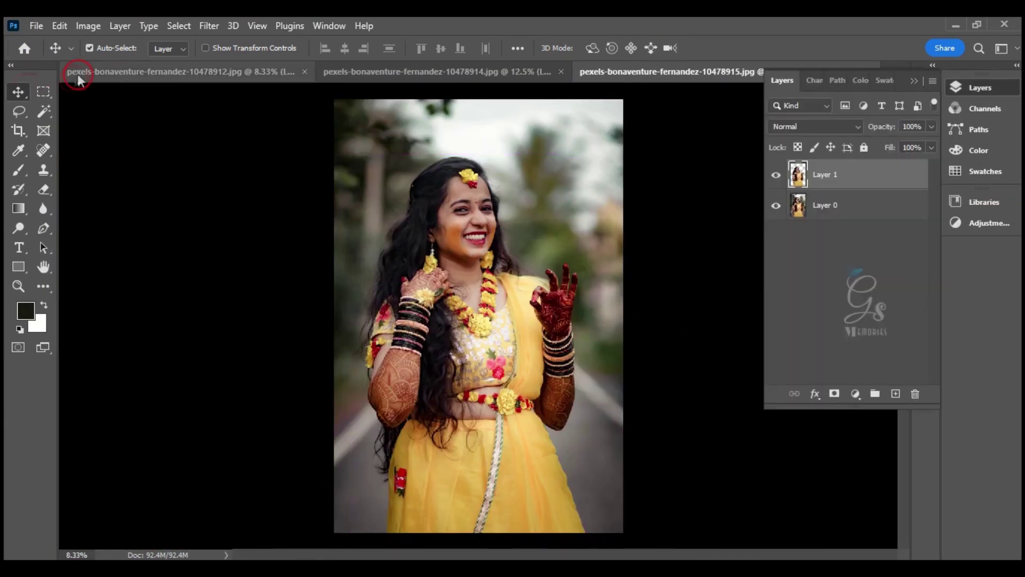
# Check the cutouts in each open photo by hiding and showing their original backgrounds
pyautogui.click(80, 71)
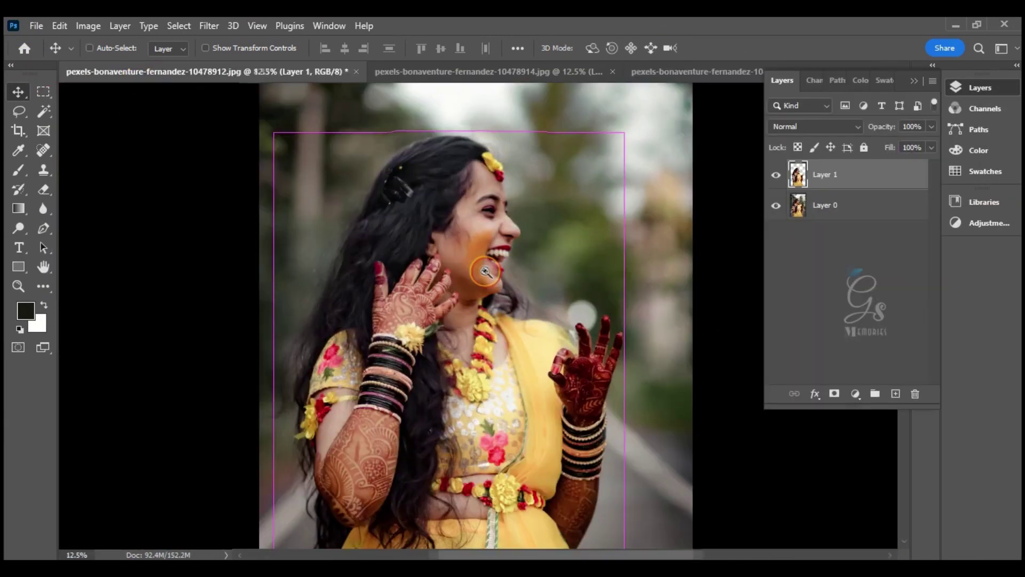
pyautogui.click(776, 205)
pyautogui.click(473, 72)
pyautogui.click(775, 206)
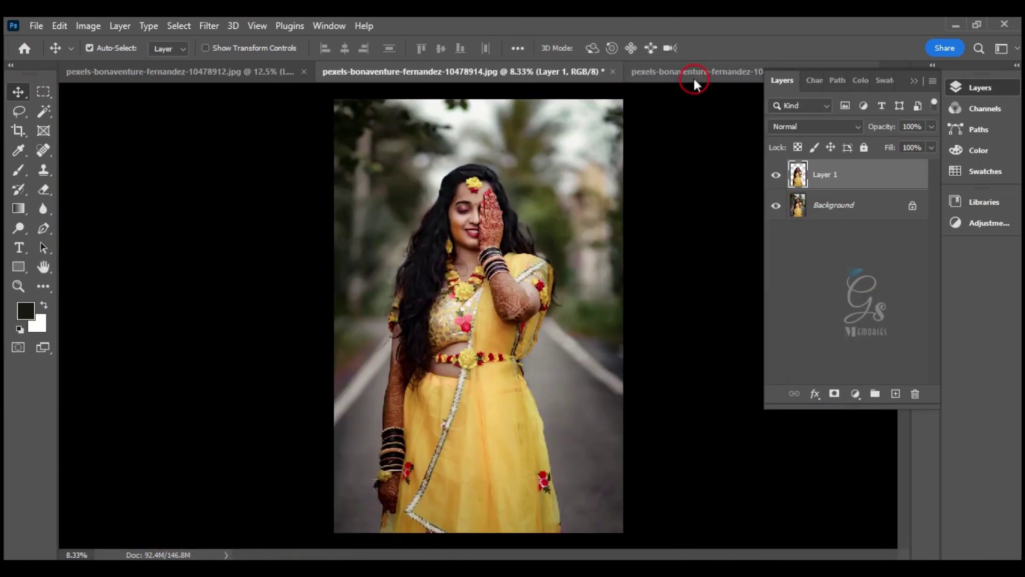
pyautogui.click(693, 78)
pyautogui.click(778, 209)
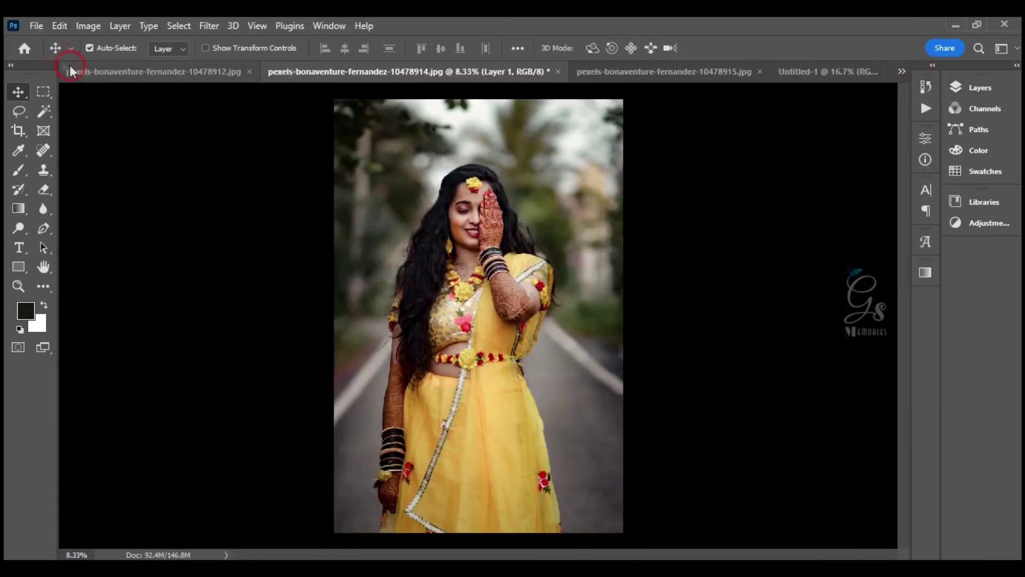
pyautogui.click(69, 71)
pyautogui.click(609, 71)
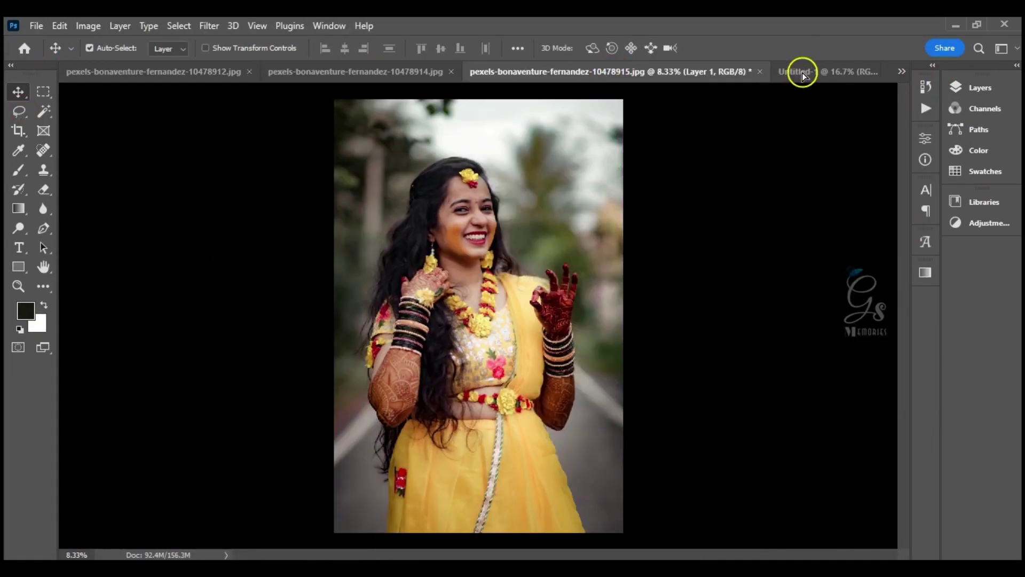
# Drag the smiling woman cutout into Untitled-1, shrink it and centre it at the bottom
pyautogui.moveTo(802, 77); pyautogui.dragTo(452, 400)
pyautogui.hotkey('ctrl', 't')
pyautogui.moveTo(231, 91); pyautogui.dragTo(384, 212)
pyautogui.moveTo(459, 374)
pyautogui.mouseDown()
pyautogui.moveTo(448, 391)
pyautogui.moveTo(541, 344)
pyautogui.mouseUp()
pyautogui.press('Return')
pyautogui.hotkey('ctrl', 't')
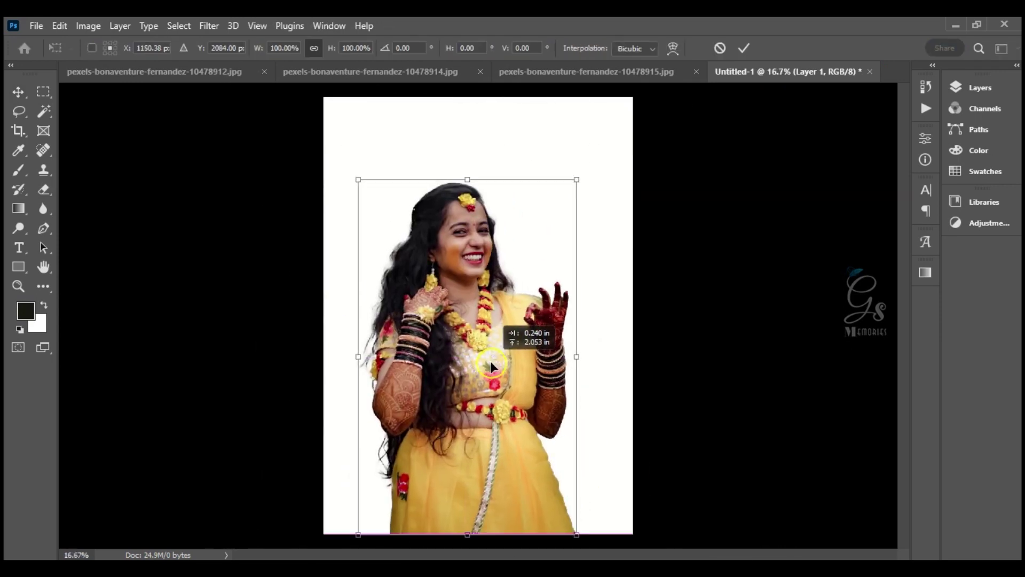
pyautogui.moveTo(354, 176); pyautogui.dragTo(377, 199)
pyautogui.moveTo(459, 373); pyautogui.dragTo(458, 327)
pyautogui.press('Return')
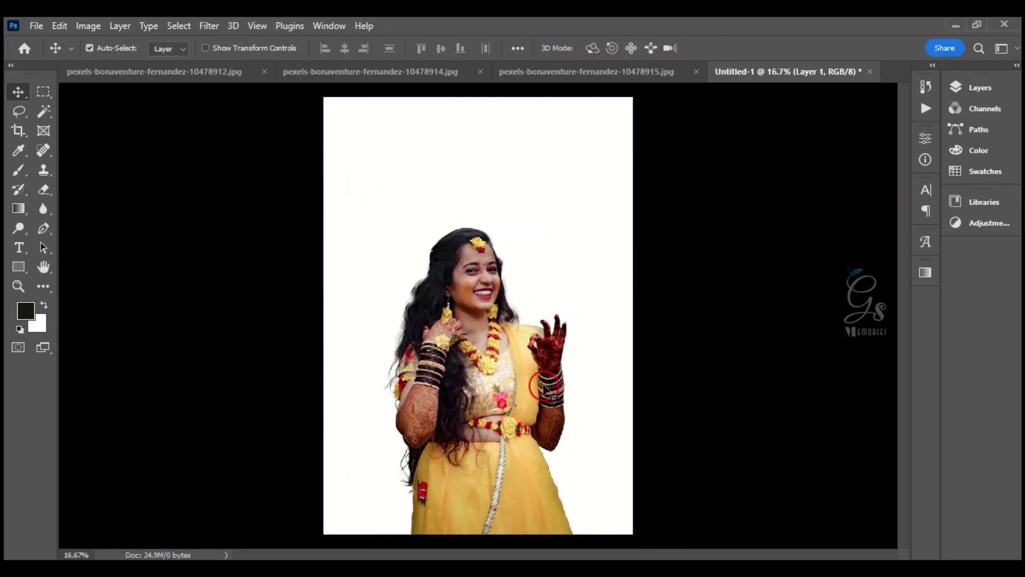
pyautogui.hotkey('ctrl', 'o')
# Open 654421.png, delete the paper roll, and enlarge and rotate the torn strip toward the right edge
pyautogui.doubleClick(270, 114)
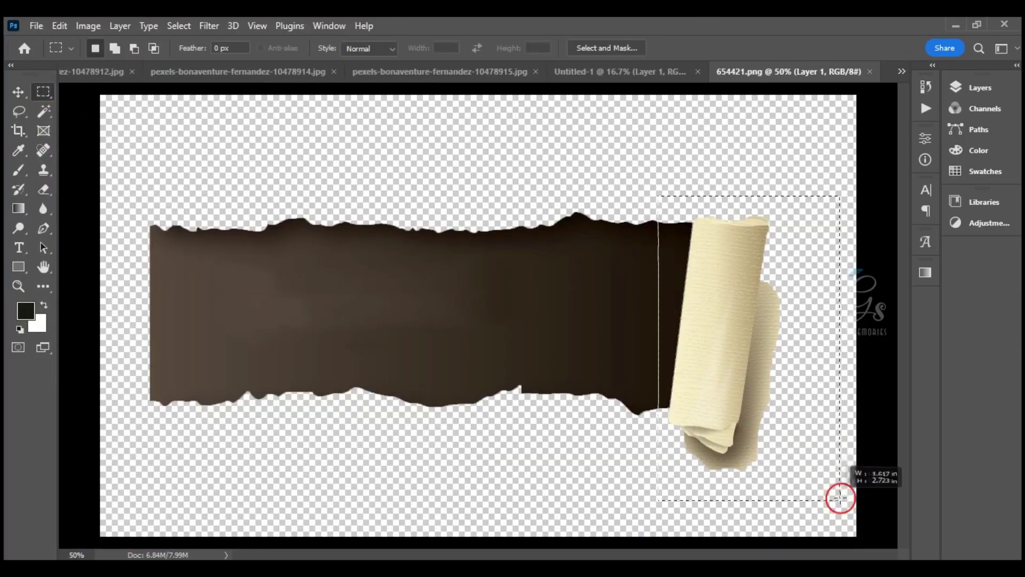
pyautogui.press('Delete')
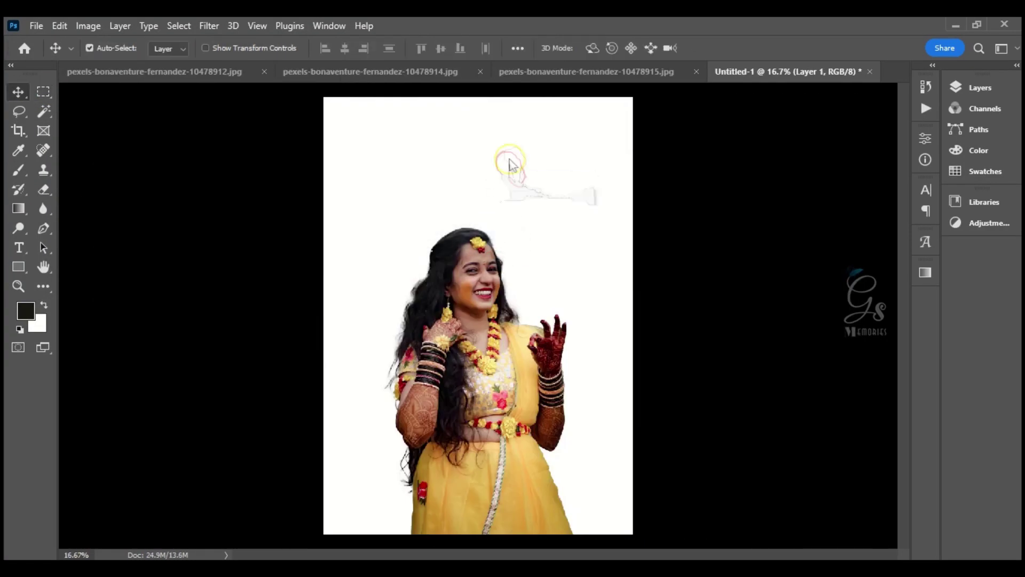
pyautogui.click(980, 87)
pyautogui.click(879, 212)
pyautogui.hotkey('ctrl', 't')
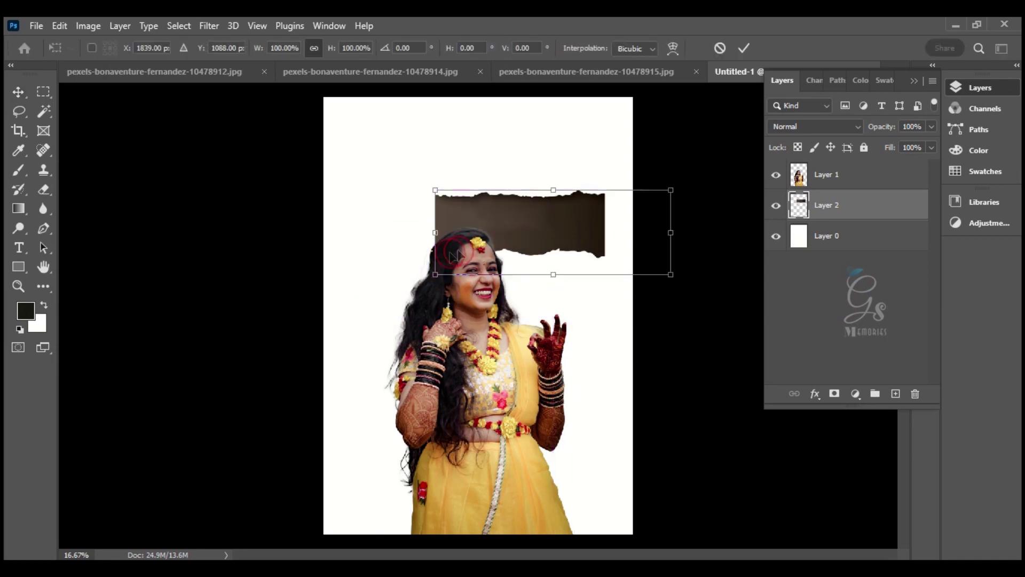
pyautogui.moveTo(667, 270)
pyautogui.mouseDown()
pyautogui.moveTo(394, 299)
pyautogui.moveTo(348, 171)
pyautogui.mouseUp()
pyautogui.moveTo(534, 246); pyautogui.dragTo(596, 273)
pyautogui.doubleClick(596, 273)
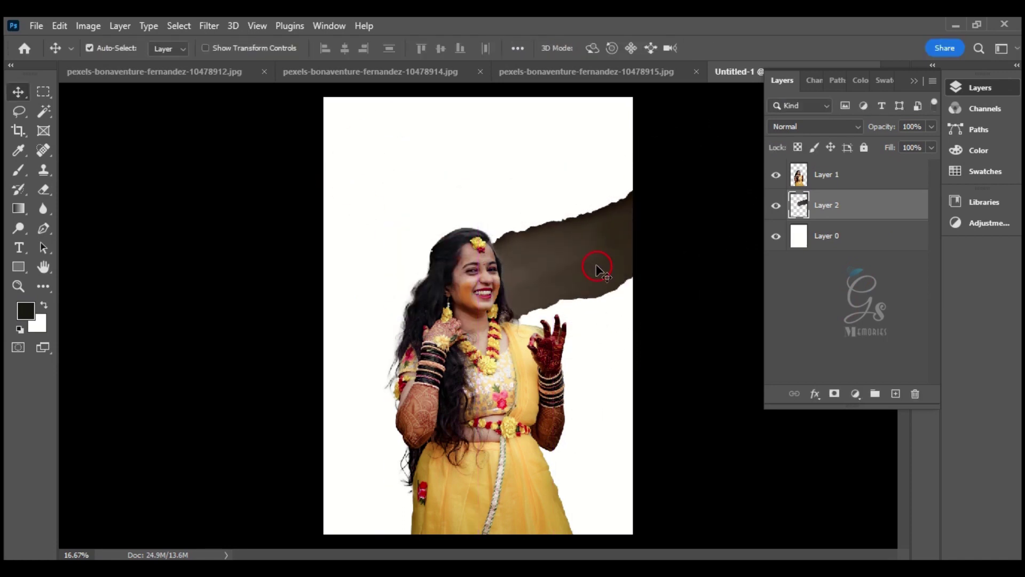
# Duplicate the torn strip and angle the copy toward the poster's left edge
pyautogui.moveTo(413, 256); pyautogui.dragTo(387, 278)
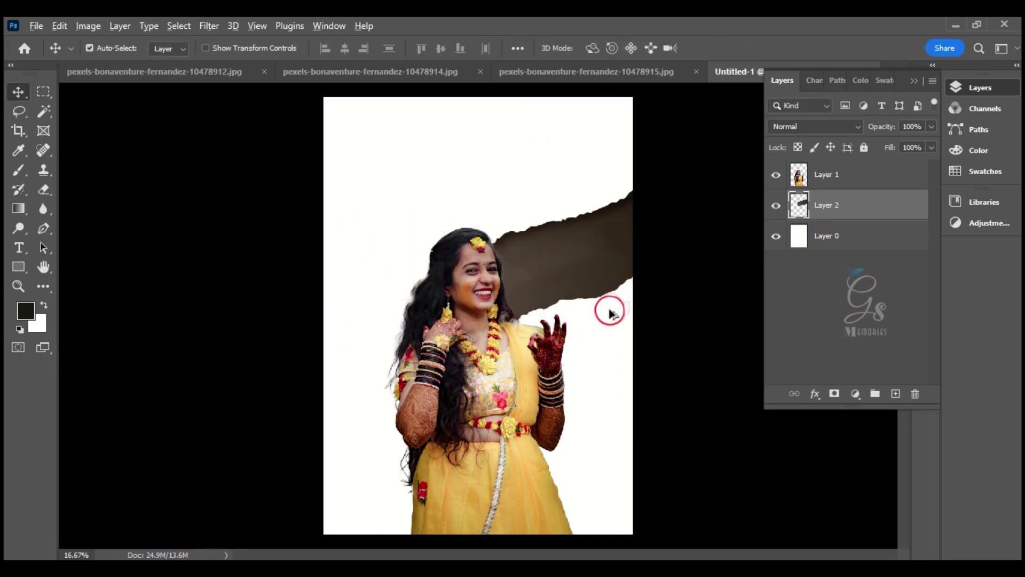
pyautogui.hotkey('ctrl', 't')
pyautogui.moveTo(595, 126)
pyautogui.mouseDown()
pyautogui.moveTo(591, 290)
pyautogui.moveTo(526, 298)
pyautogui.moveTo(475, 275)
pyautogui.moveTo(486, 262)
pyautogui.mouseUp()
pyautogui.doubleClick(475, 275)
# Enlarge and re-centre the woman cutout in front of the paper strips
pyautogui.hotkey('ctrl', 't')
pyautogui.moveTo(384, 140); pyautogui.dragTo(398, 133)
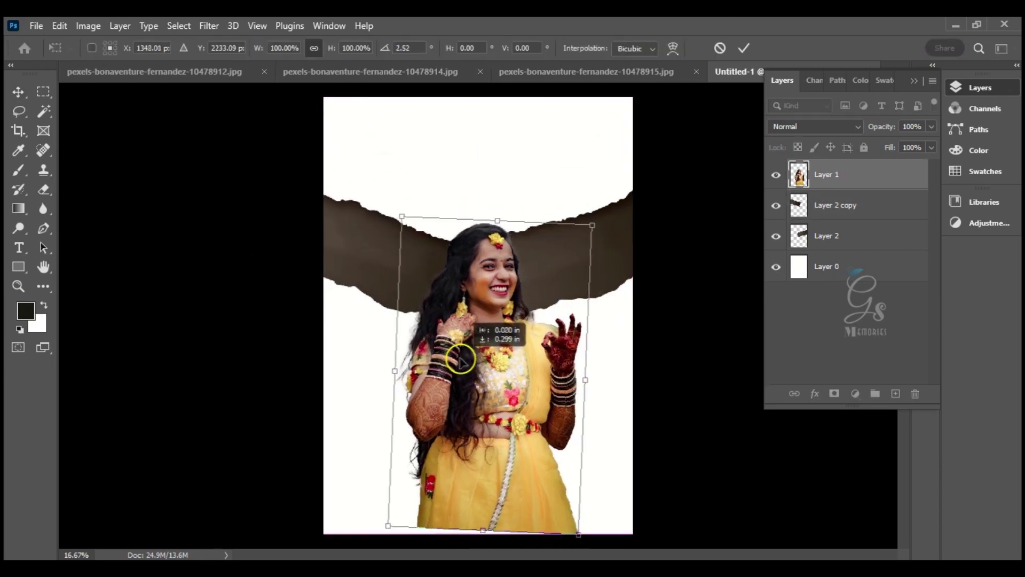
pyautogui.moveTo(458, 355); pyautogui.dragTo(458, 362)
pyautogui.moveTo(385, 533); pyautogui.dragTo(377, 555)
pyautogui.press('Return')
pyautogui.moveTo(590, 499); pyautogui.dragTo(595, 492)
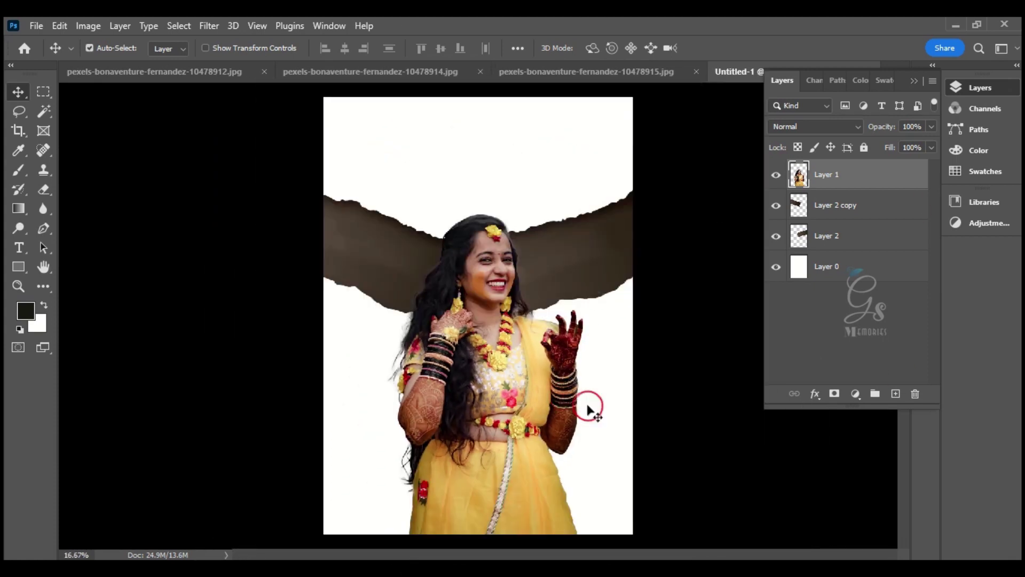
pyautogui.click(850, 273)
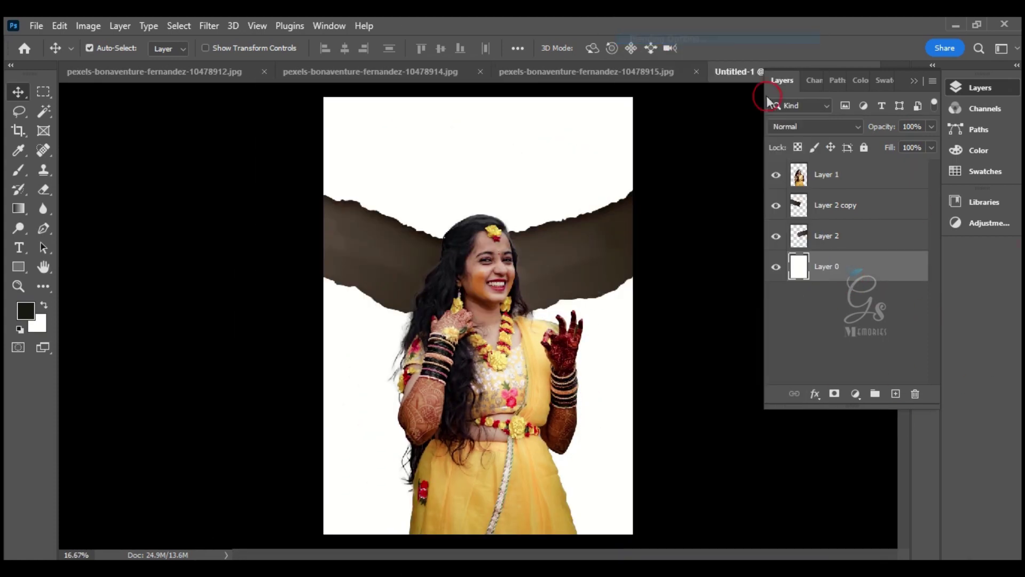
# Give the background a Color Overlay using the torn paper's sampled brown
pyautogui.click(490, 305)
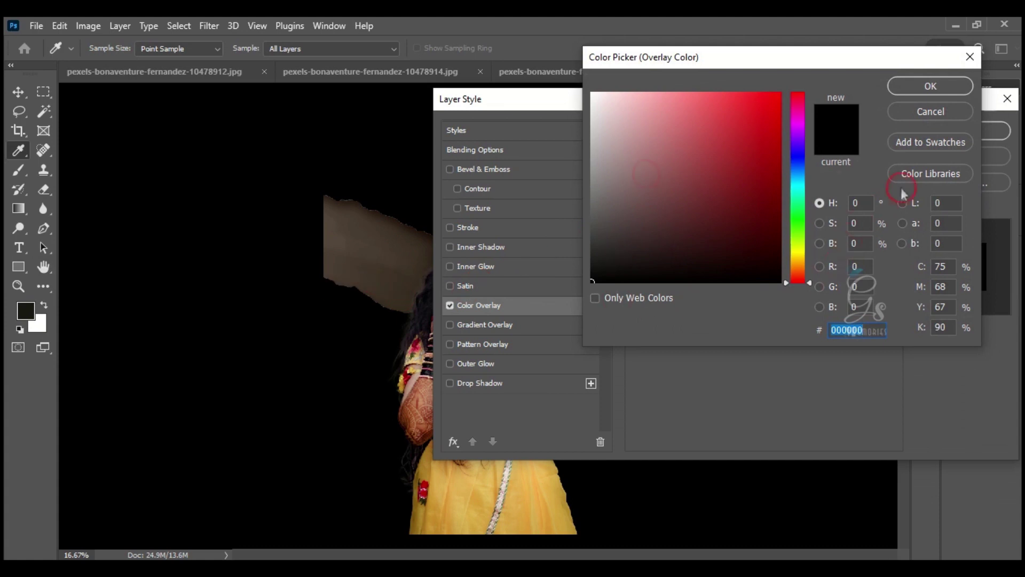
pyautogui.click(370, 277)
pyautogui.click(372, 279)
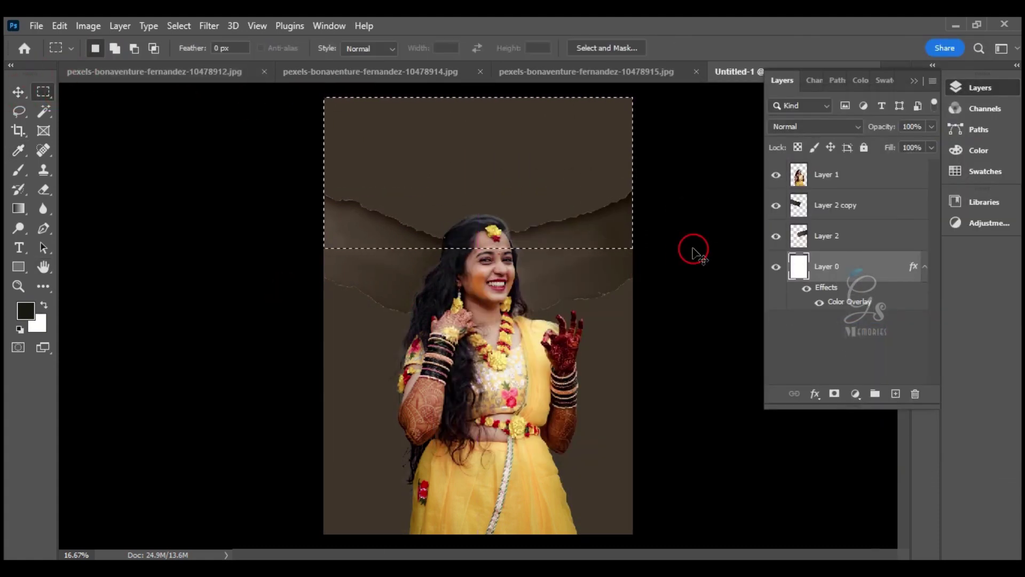
# Start a Color Overlay on Layer 3 and bring up its colour chooser
pyautogui.rightClick(861, 276)
pyautogui.click(758, 39)
pyautogui.click(536, 299)
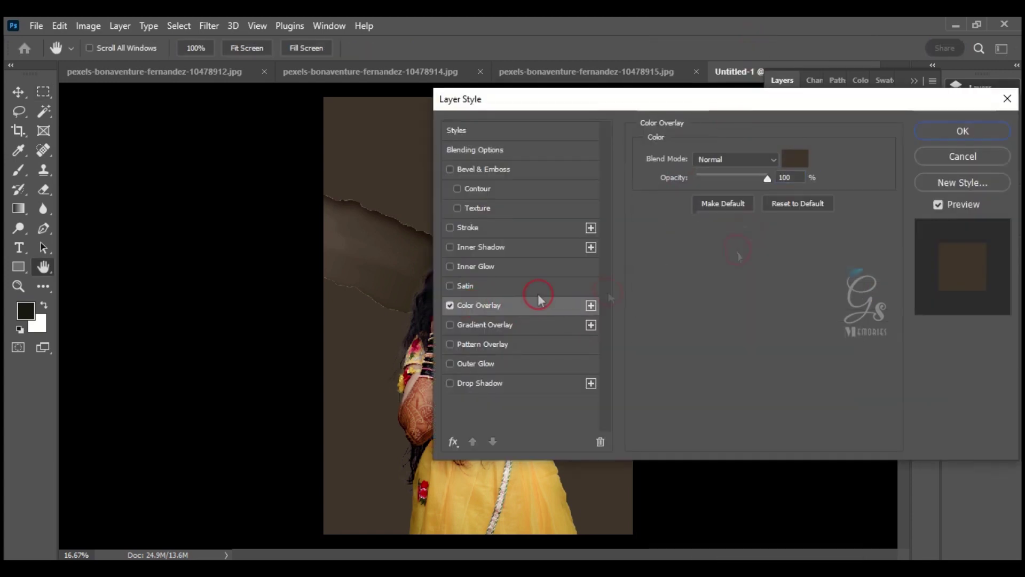
pyautogui.click(796, 161)
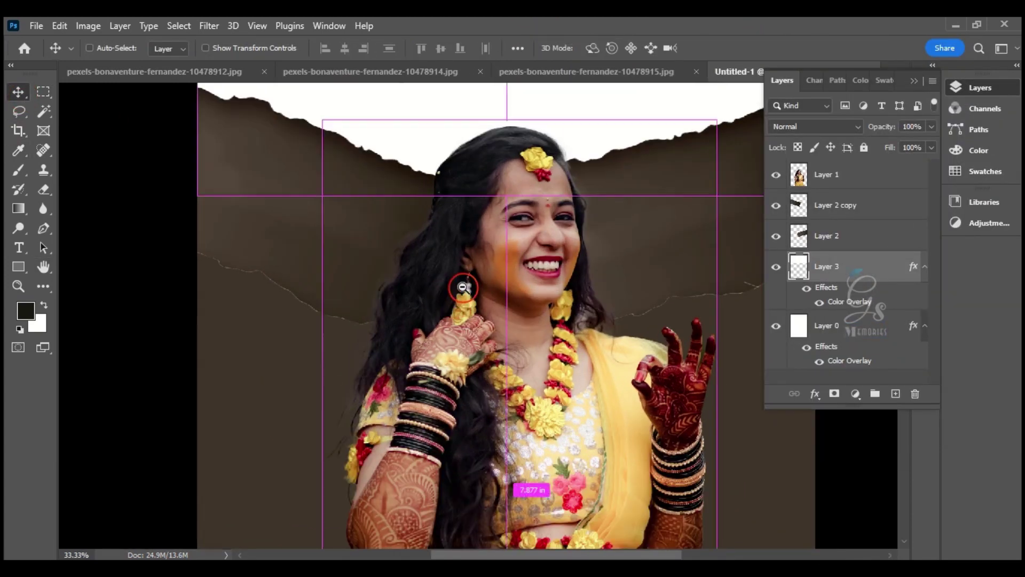
# Merge both torn-paper strip layers into one, then switch to the 10478914.jpg photo
pyautogui.click(372, 273)
pyautogui.rightClick(549, 255)
pyautogui.click(558, 259)
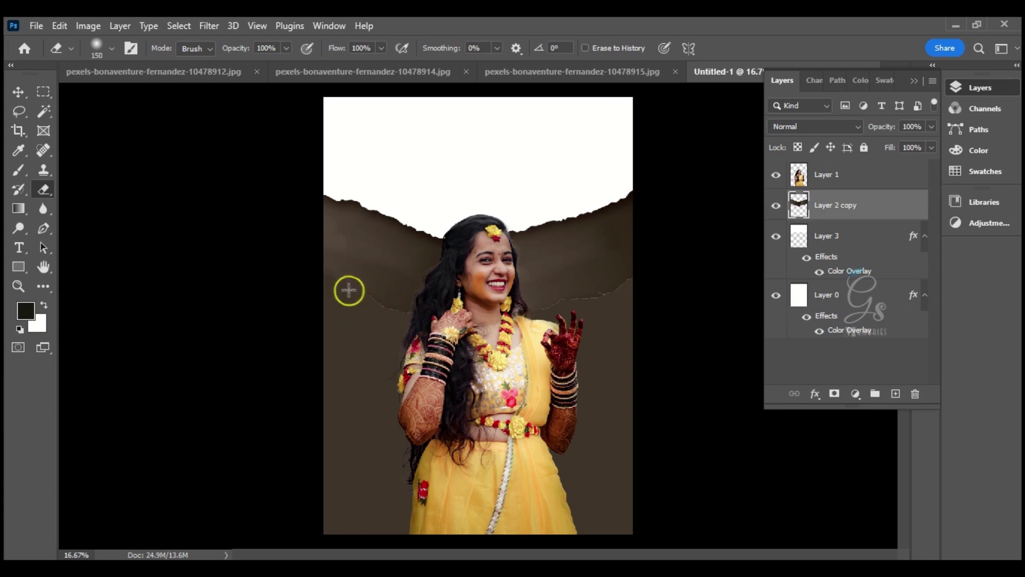
pyautogui.hotkey('ctrl', '+')
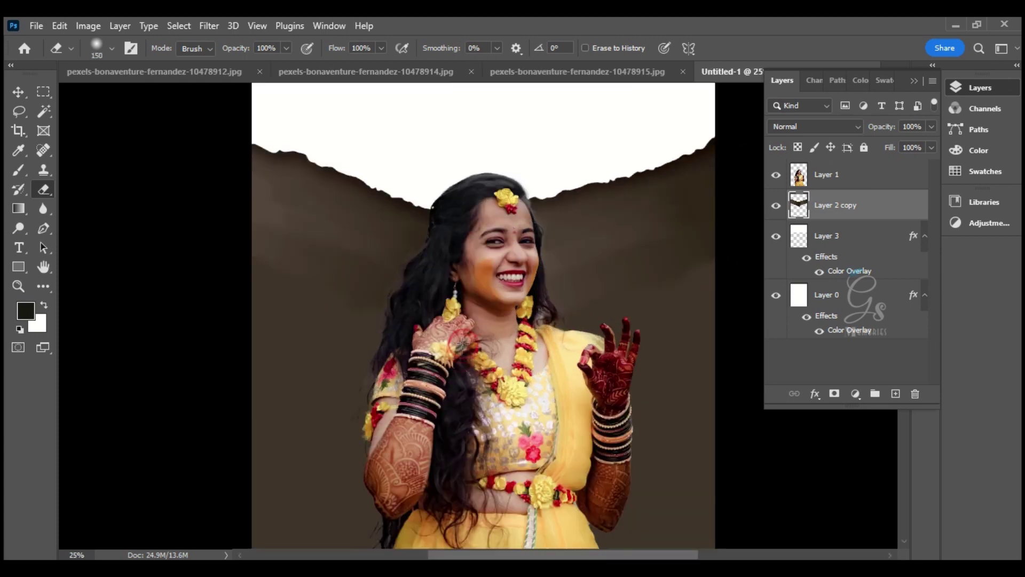
pyautogui.click(555, 72)
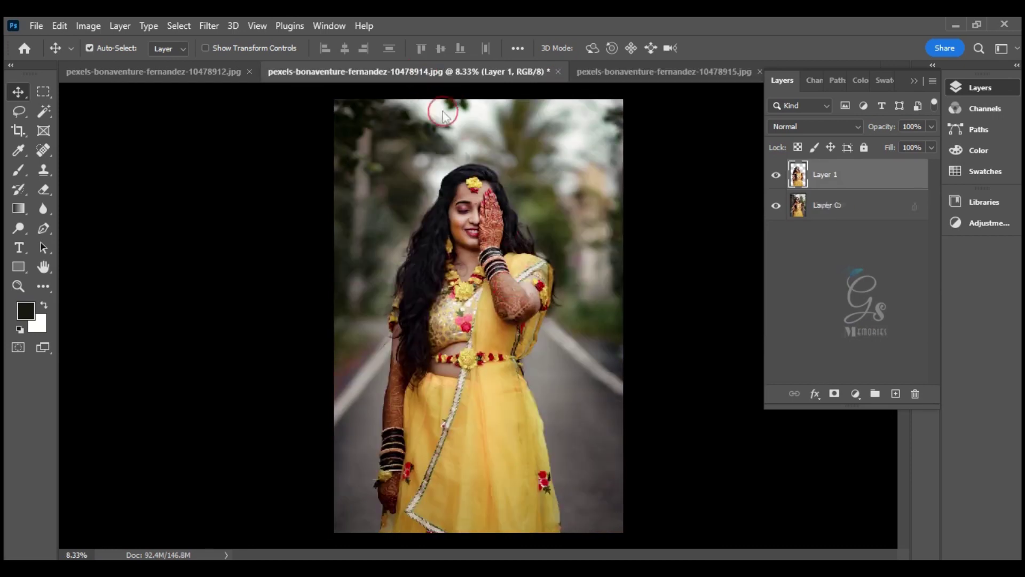
# Paste the hand-over-face cutout into the poster and shrink it
pyautogui.click(776, 205)
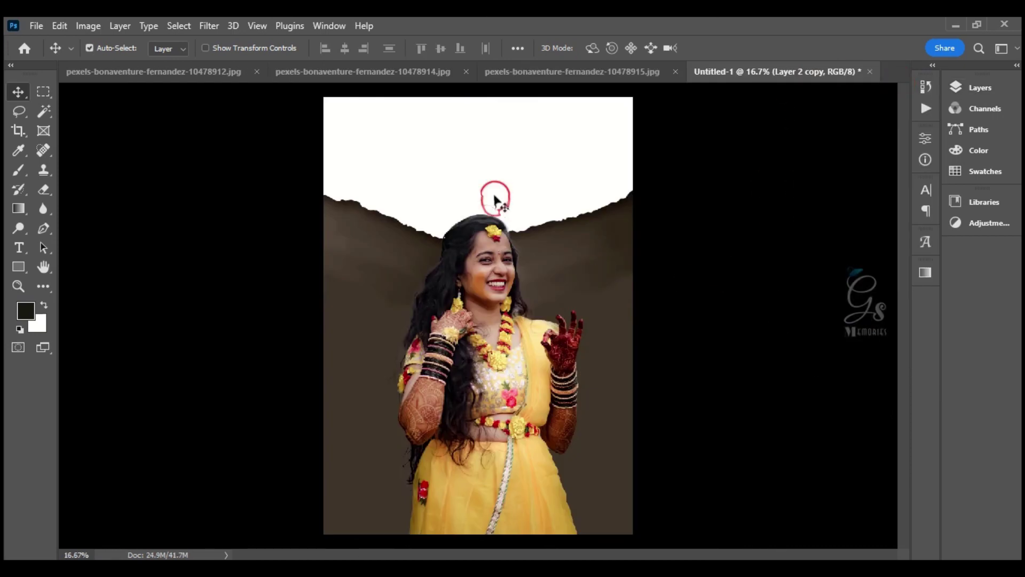
pyautogui.hotkey('ctrl', 'v')
pyautogui.click(18, 91)
pyautogui.hotkey('ctrl', 't')
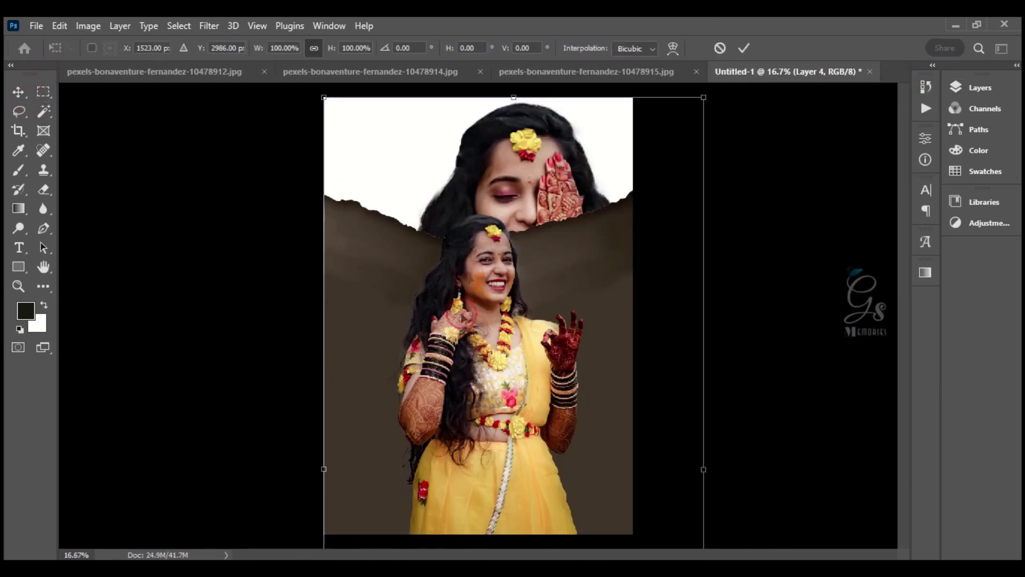
pyautogui.moveTo(324, 97)
pyautogui.mouseDown()
pyautogui.moveTo(495, 294)
pyautogui.moveTo(563, 215)
pyautogui.mouseUp()
pyautogui.press('Return')
# Paste the laughing woman cutout into the poster at about 22% size, upper-left
pyautogui.click(155, 71)
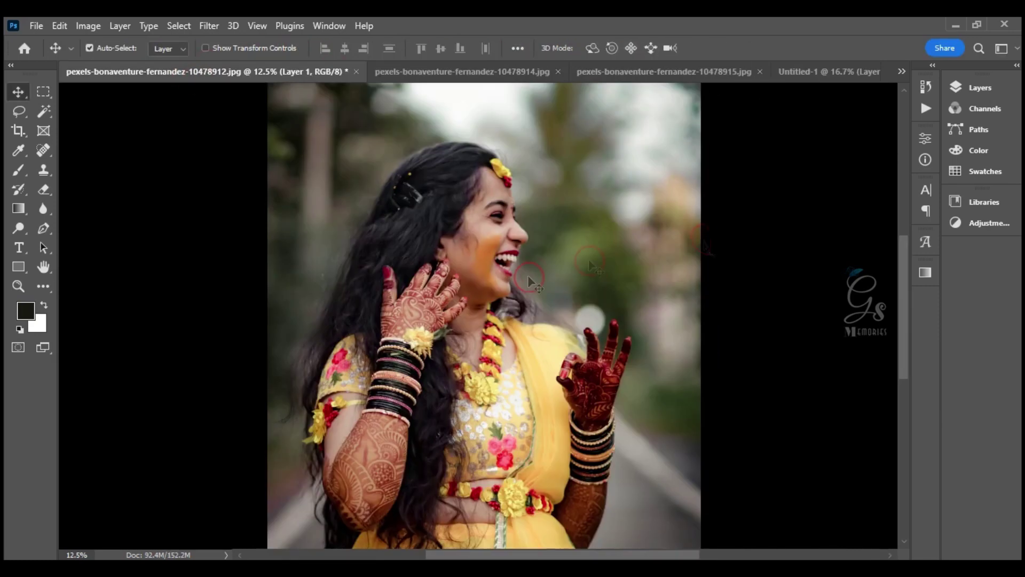
pyautogui.click(980, 87)
pyautogui.click(776, 205)
pyautogui.hotkey('ctrl', 'c')
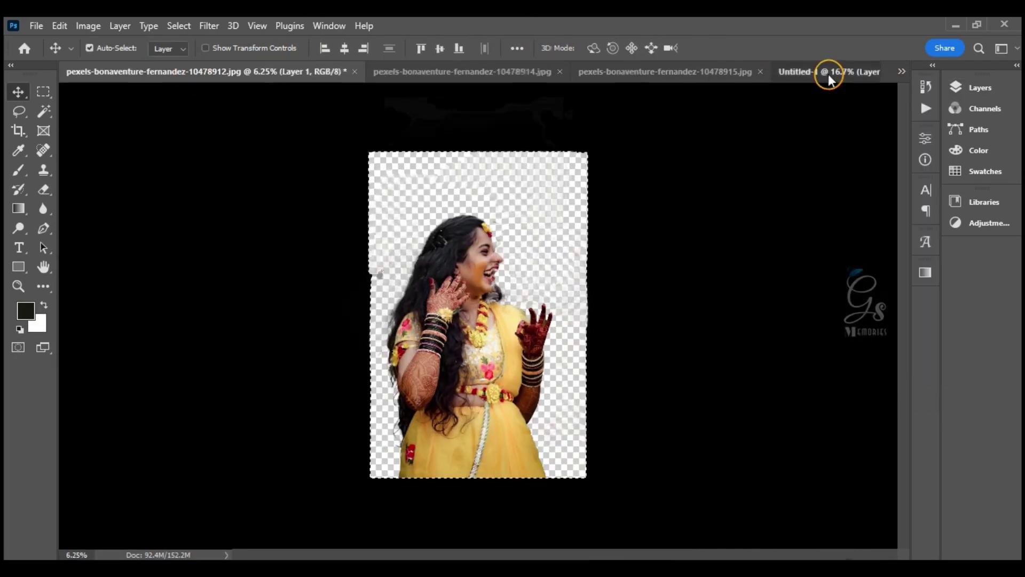
pyautogui.click(828, 73)
pyautogui.hotkey('ctrl', 'v')
pyautogui.hotkey('ctrl', 't')
pyautogui.moveTo(324, 98); pyautogui.dragTo(481, 327)
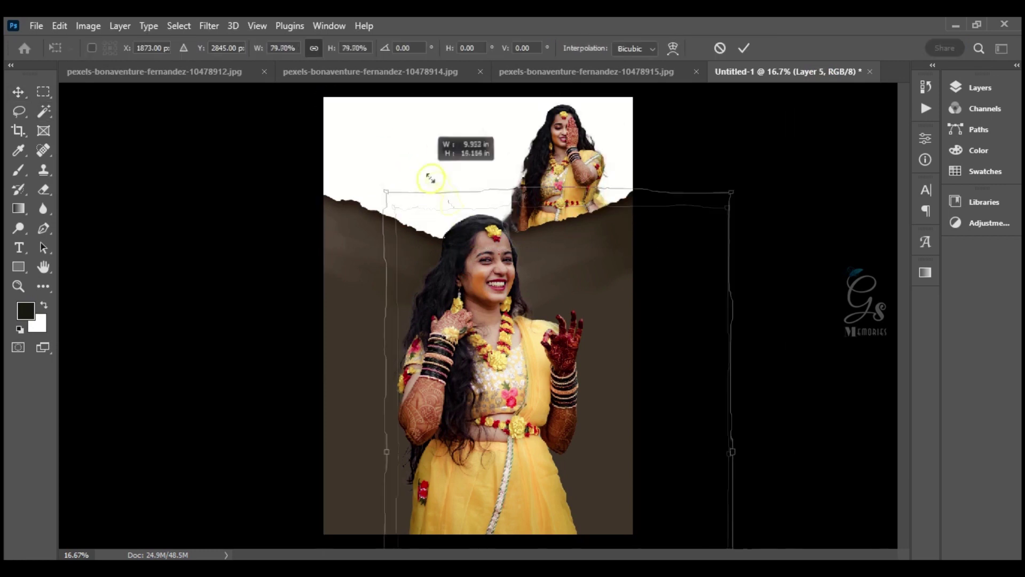
pyautogui.moveTo(555, 427); pyautogui.dragTo(368, 165)
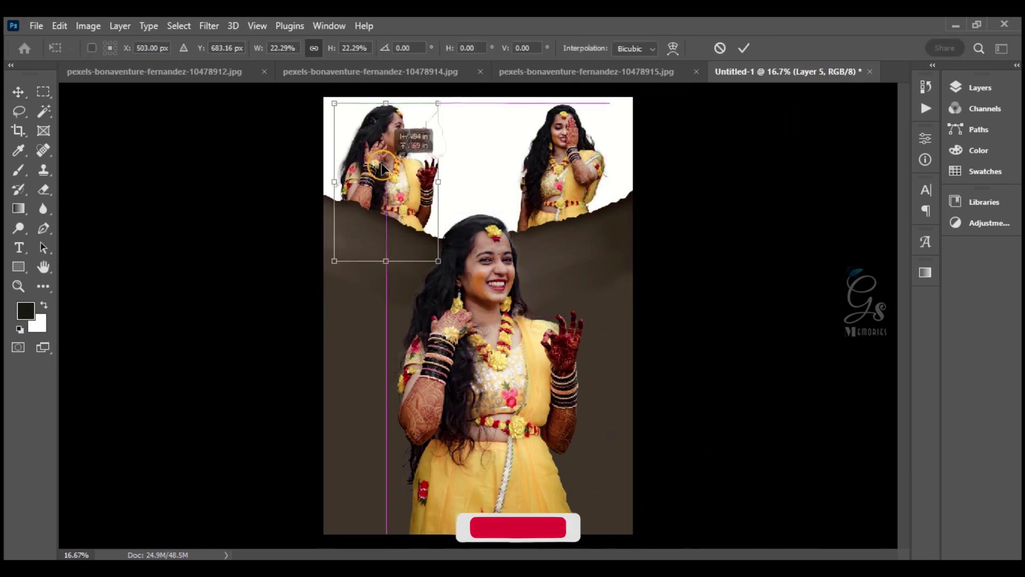
pyautogui.press('Return')
pyautogui.press('w')
pyautogui.hotkey('ctrl', '+')
pyautogui.hotkey('ctrl', '+')
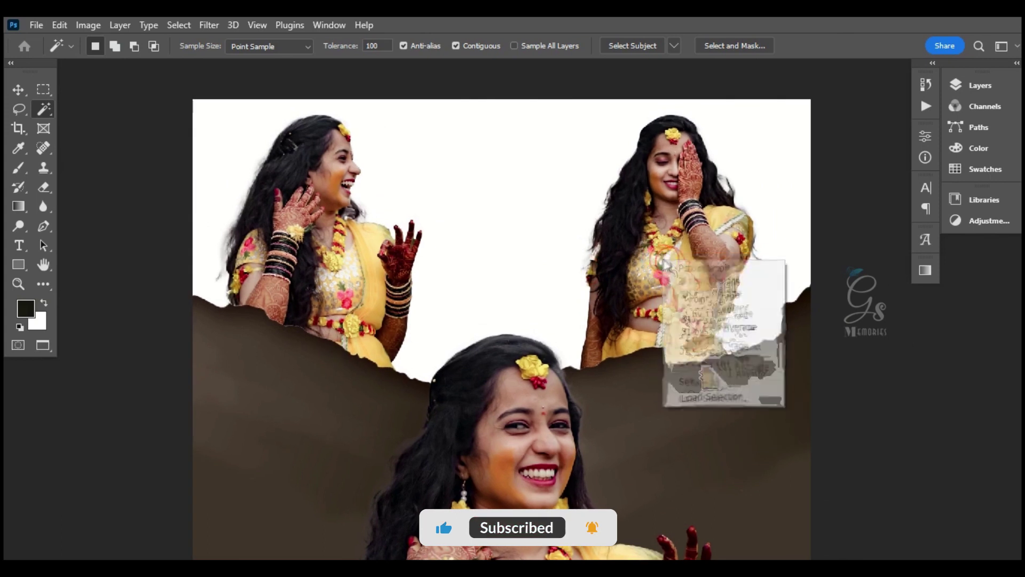
# Make the upper-left pose black and white with Hue/Saturation at -100 saturation
pyautogui.press('v')
pyautogui.hotkey('ctrl', 't')
pyautogui.press('Return')
pyautogui.rightClick(321, 208)
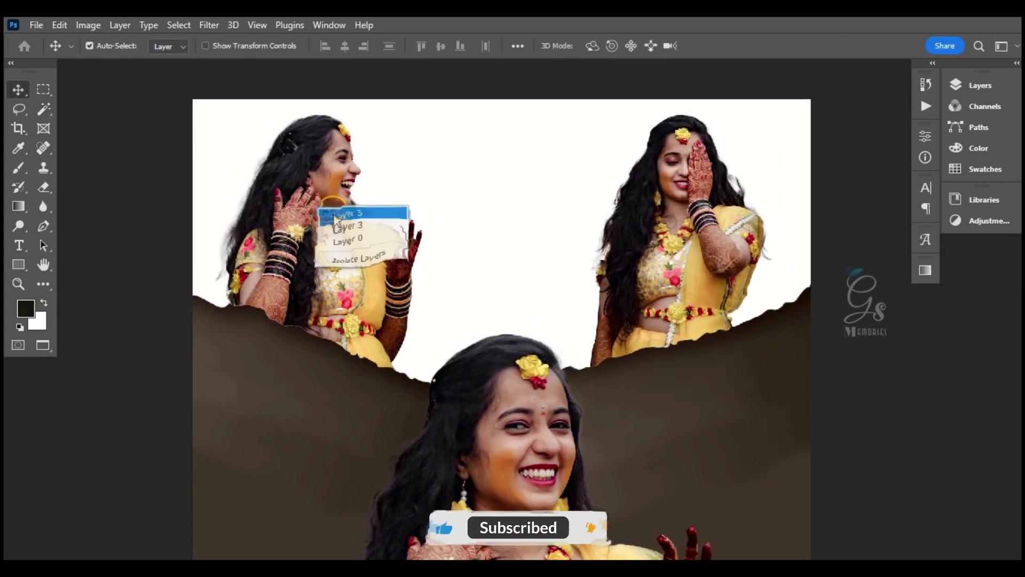
pyautogui.hotkey('ctrl', 'u')
pyautogui.moveTo(776, 294); pyautogui.dragTo(662, 296)
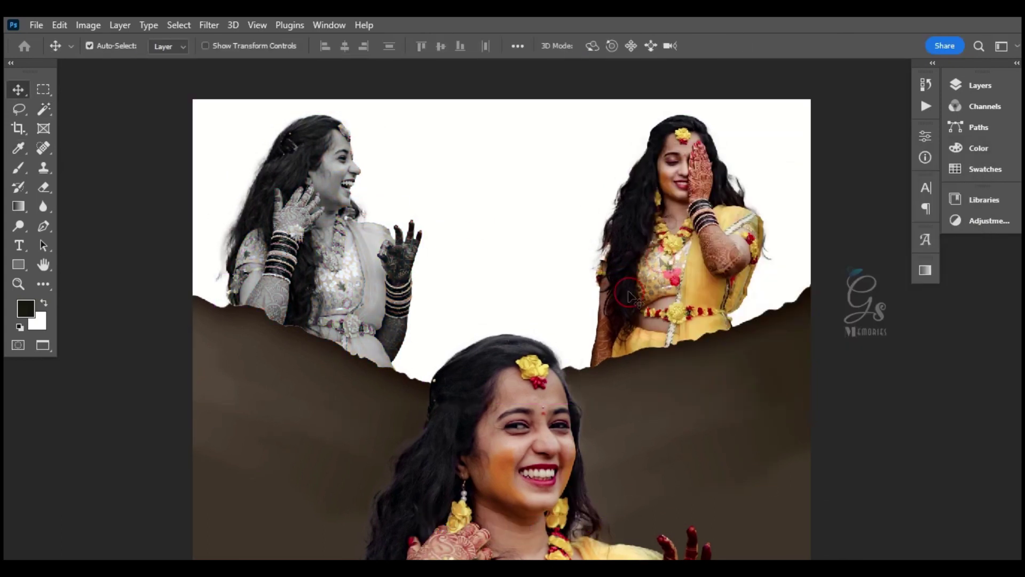
# Desaturate the right pose's Reds, Greens, Cyans and Blues, and raise Yellows to +38
pyautogui.moveTo(193, 119); pyautogui.dragTo(206, 119)
pyautogui.click(185, 176)
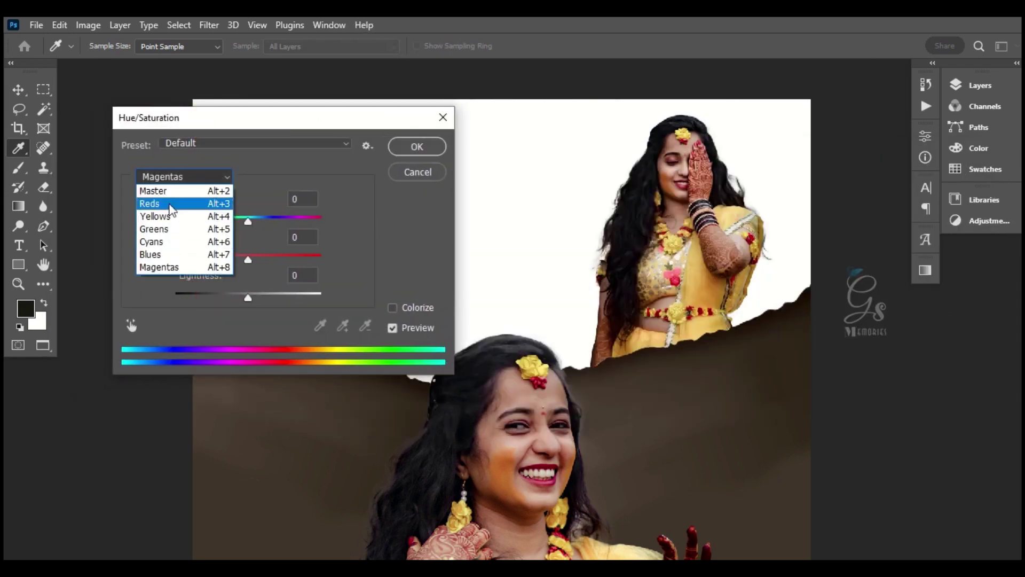
pyautogui.click(155, 204)
pyautogui.moveTo(248, 258); pyautogui.dragTo(178, 259)
pyautogui.click(185, 176)
pyautogui.click(181, 235)
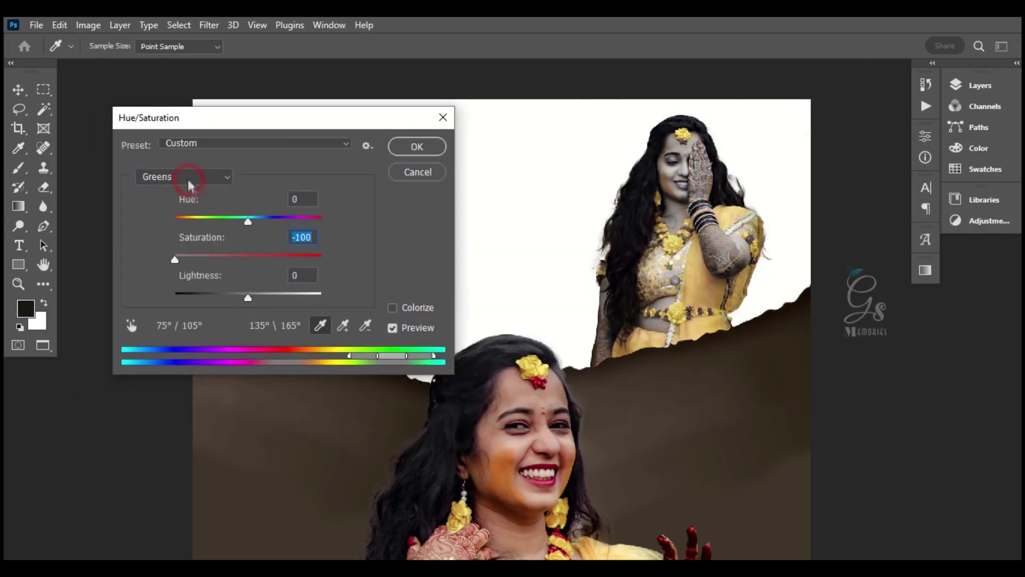
pyautogui.click(190, 181)
pyautogui.click(179, 248)
pyautogui.click(198, 174)
pyautogui.click(227, 269)
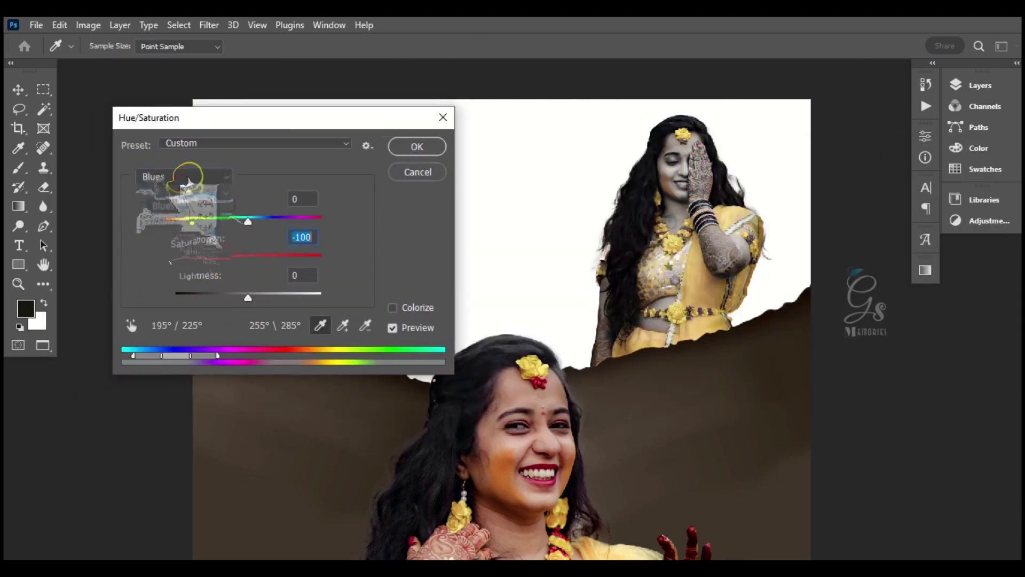
pyautogui.click(182, 219)
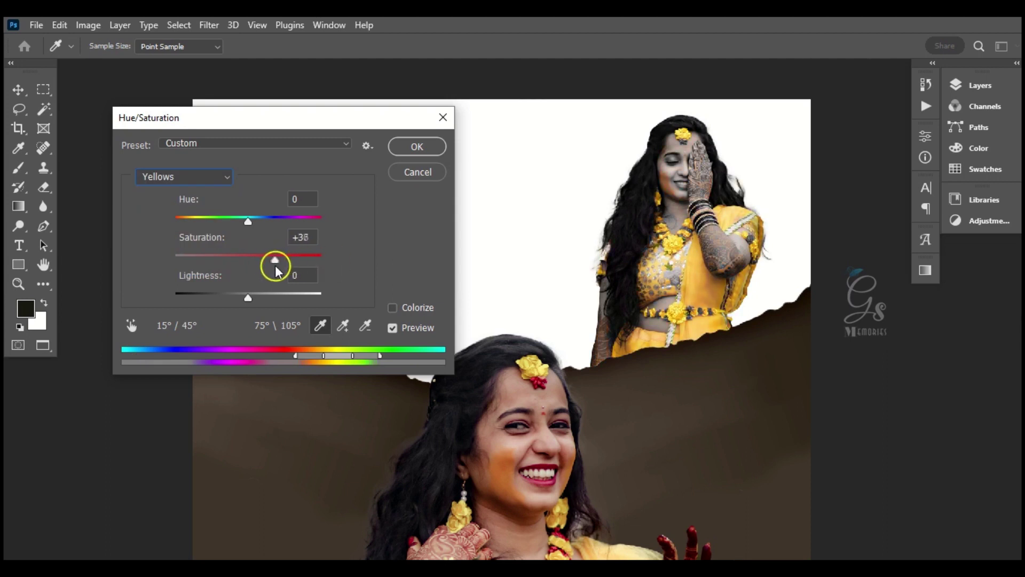
pyautogui.click(409, 153)
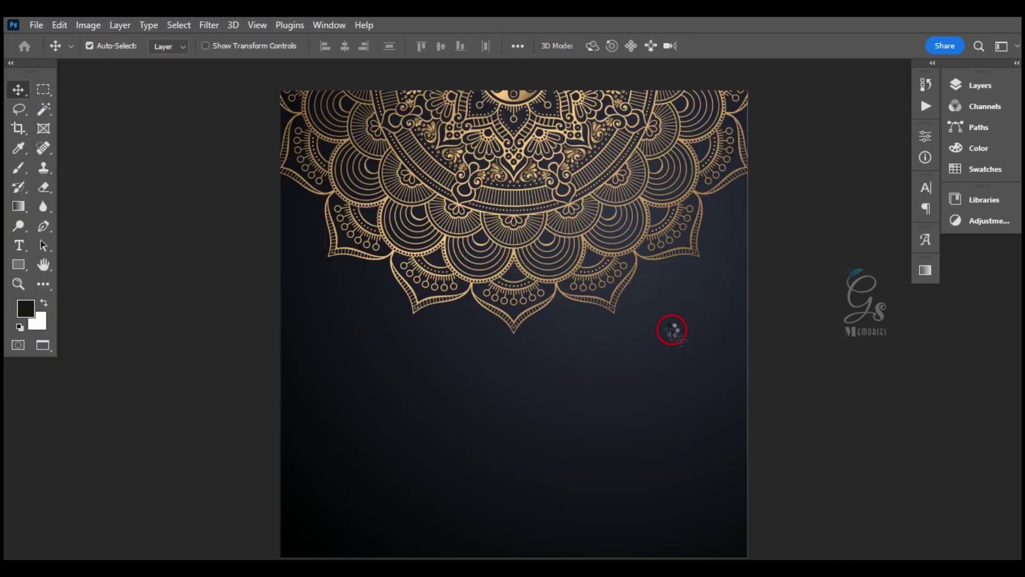
# Bring the gold mandala into the poster, rotated 180° and moved up
pyautogui.hotkey('ctrl', 'w')
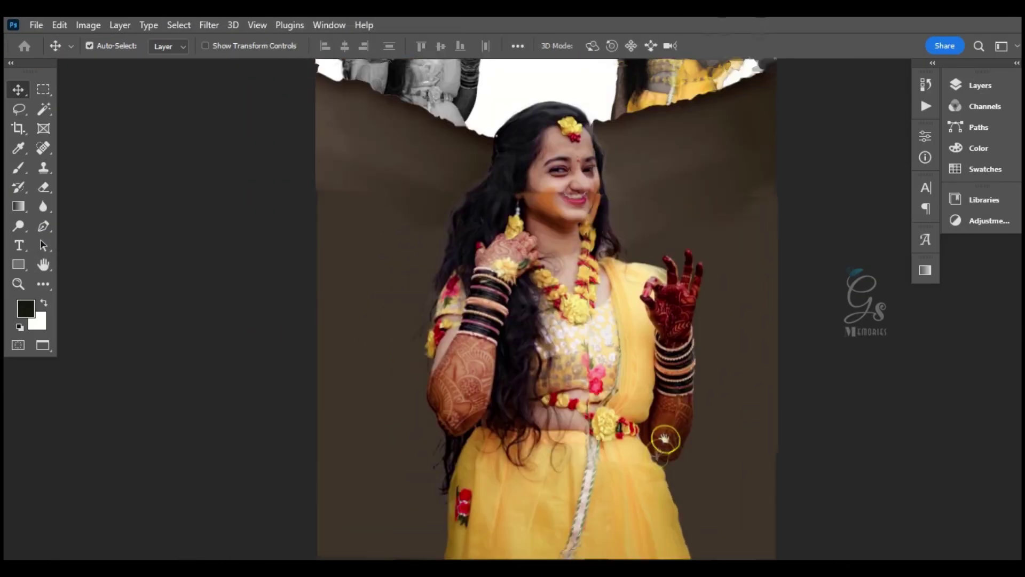
pyautogui.moveTo(664, 435)
pyautogui.mouseDown()
pyautogui.moveTo(648, 379)
pyautogui.moveTo(532, 374)
pyautogui.moveTo(537, 385)
pyautogui.mouseUp()
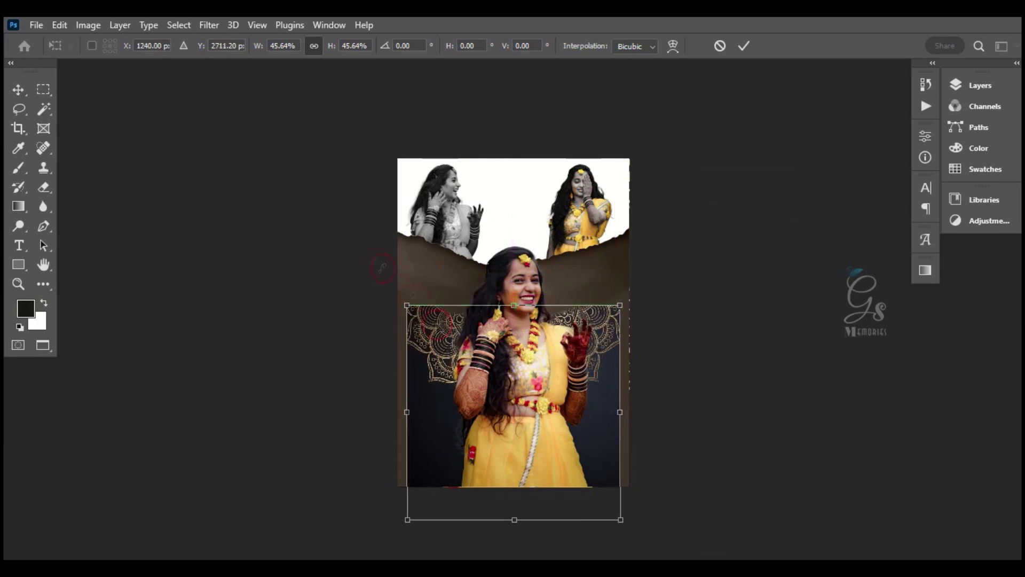
pyautogui.moveTo(383, 269)
pyautogui.mouseDown()
pyautogui.moveTo(658, 542)
pyautogui.moveTo(640, 549)
pyautogui.mouseUp()
pyautogui.moveTo(534, 483)
pyautogui.mouseDown()
pyautogui.moveTo(540, 374)
pyautogui.moveTo(527, 350)
pyautogui.mouseUp()
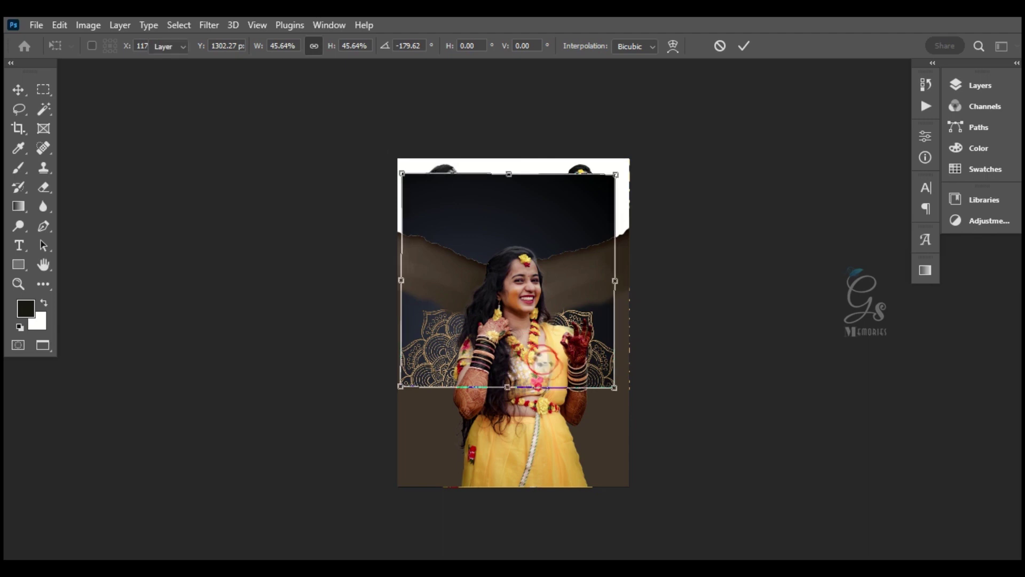
pyautogui.press('Return')
pyautogui.hotkey('ctrl', '+')
pyautogui.moveTo(417, 347); pyautogui.dragTo(428, 363)
# Enlarge the mandala to span the poster's full width
pyautogui.hotkey('ctrl', 't')
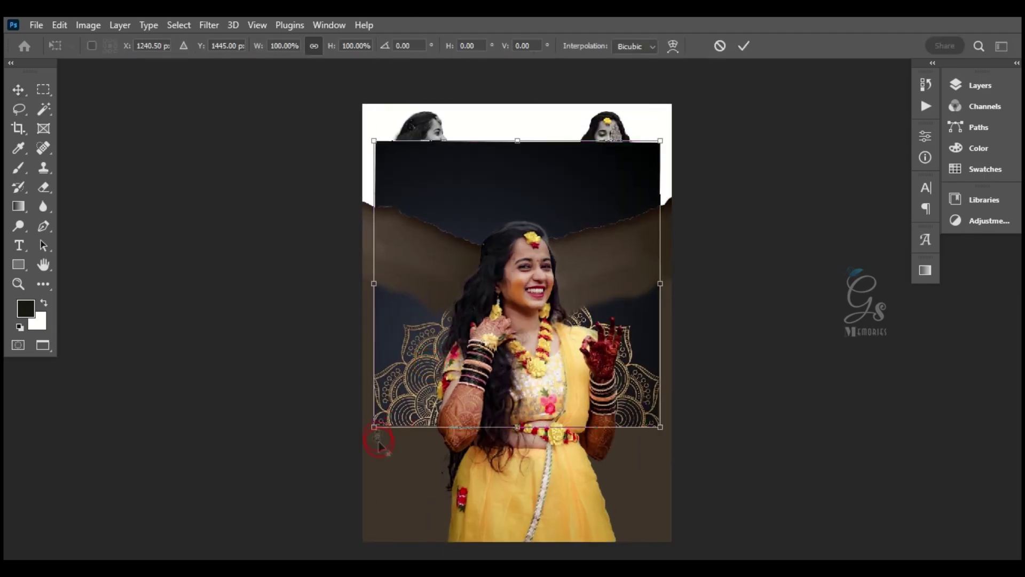
pyautogui.moveTo(377, 434); pyautogui.dragTo(360, 452)
pyautogui.press('Return')
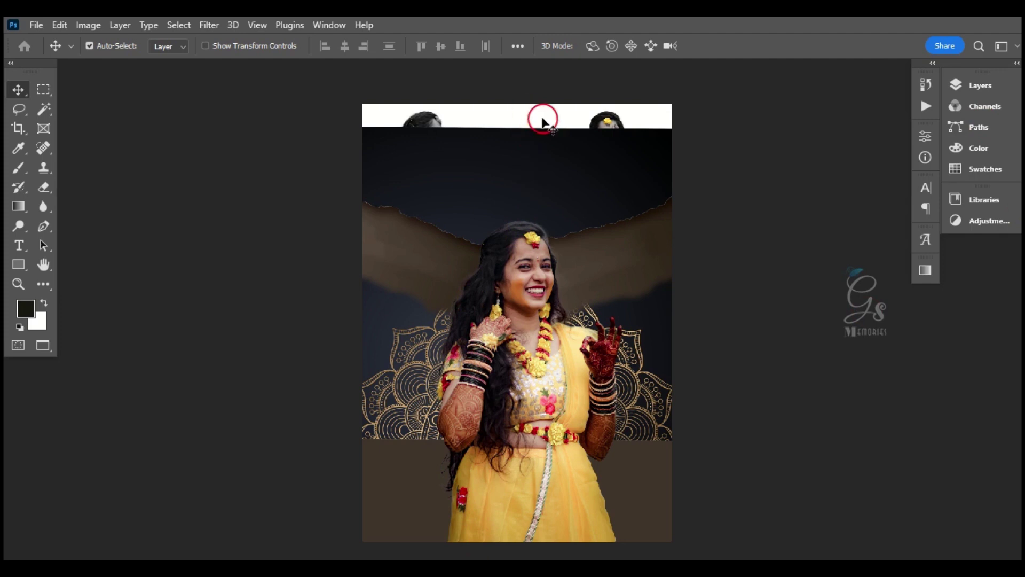
# Inspect the torn-paper layers, undoing the paper change over the woman's face
pyautogui.click(552, 126)
pyautogui.click(445, 278)
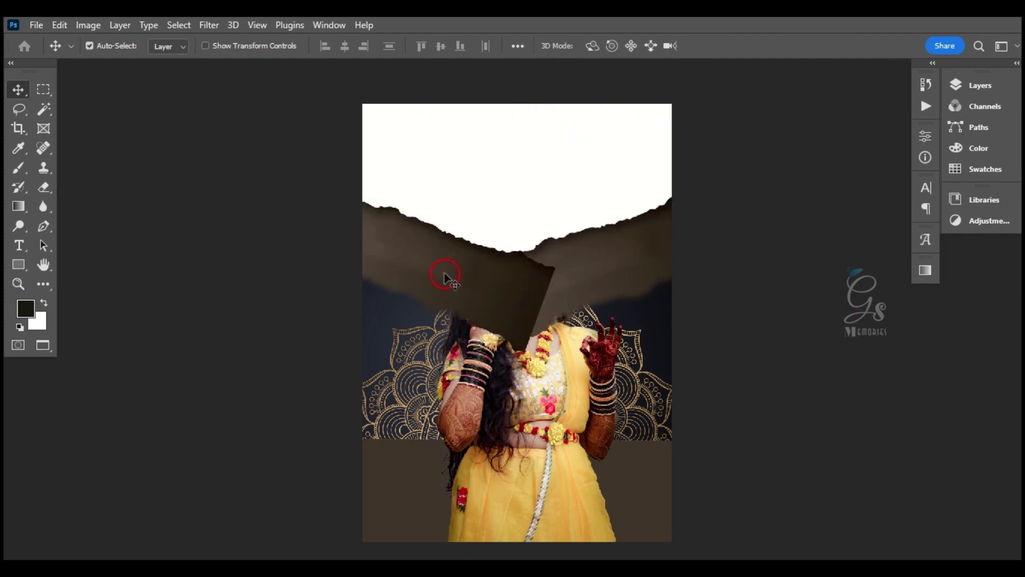
pyautogui.hotkey('ctrl', 'z')
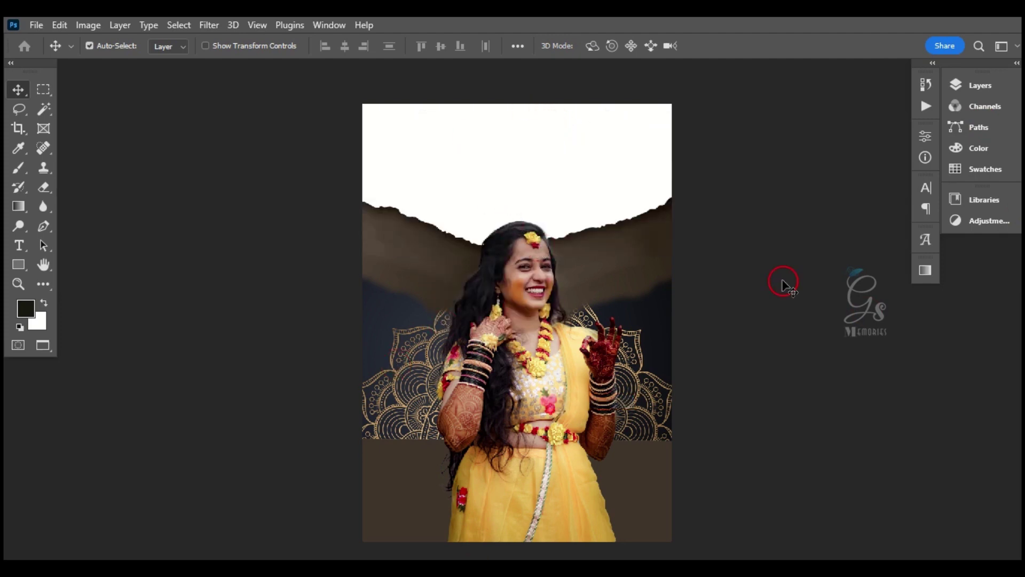
pyautogui.rightClick(436, 177)
# Reorder layers so both upper poses sit on top, revealing the grayscale pose
pyautogui.click(458, 202)
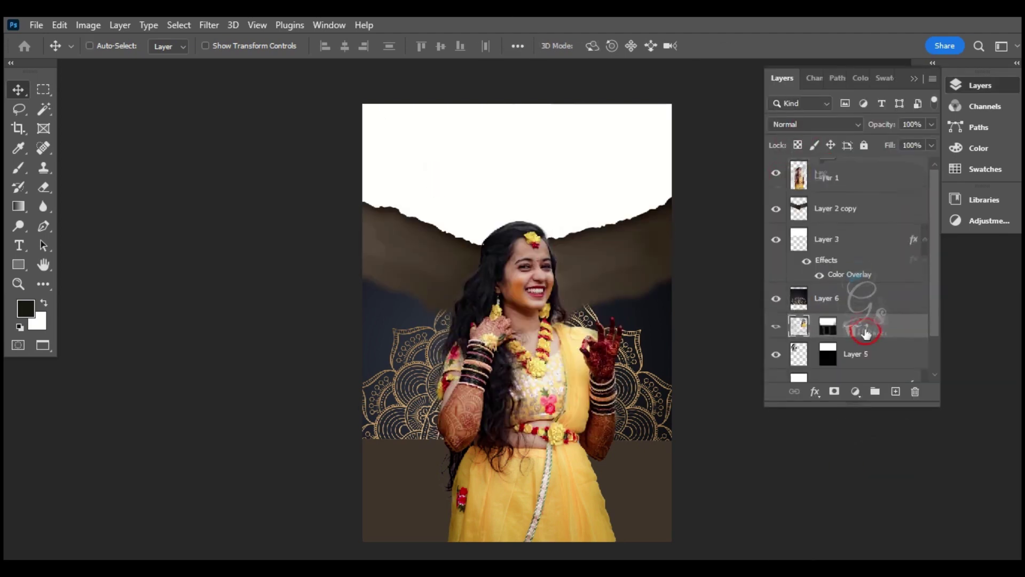
pyautogui.moveTo(865, 332)
pyautogui.mouseDown()
pyautogui.moveTo(600, 270)
pyautogui.moveTo(611, 274)
pyautogui.moveTo(551, 409)
pyautogui.moveTo(1014, 302)
pyautogui.mouseUp()
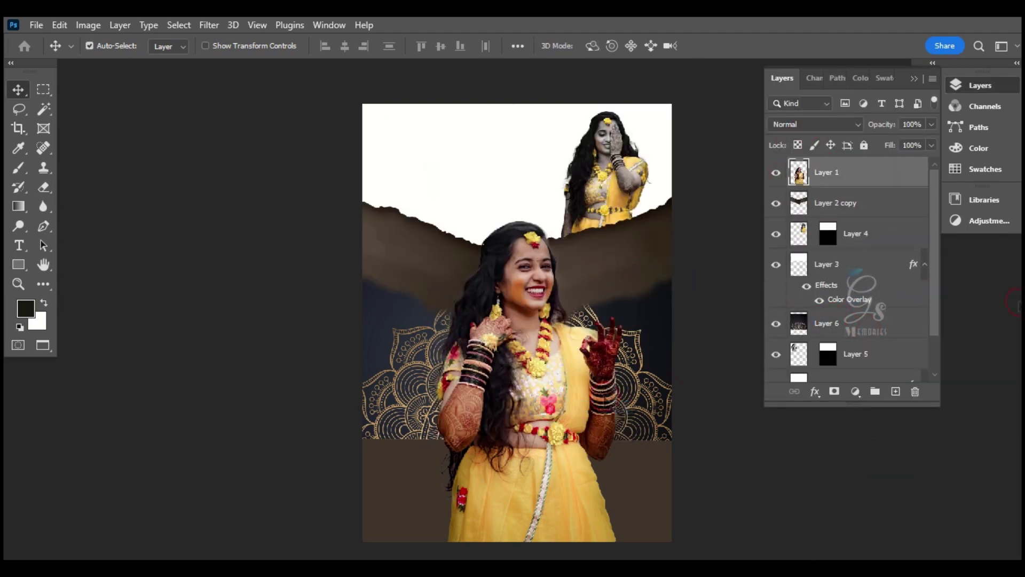
pyautogui.click(776, 233)
pyautogui.scroll(-1, 776, 299)
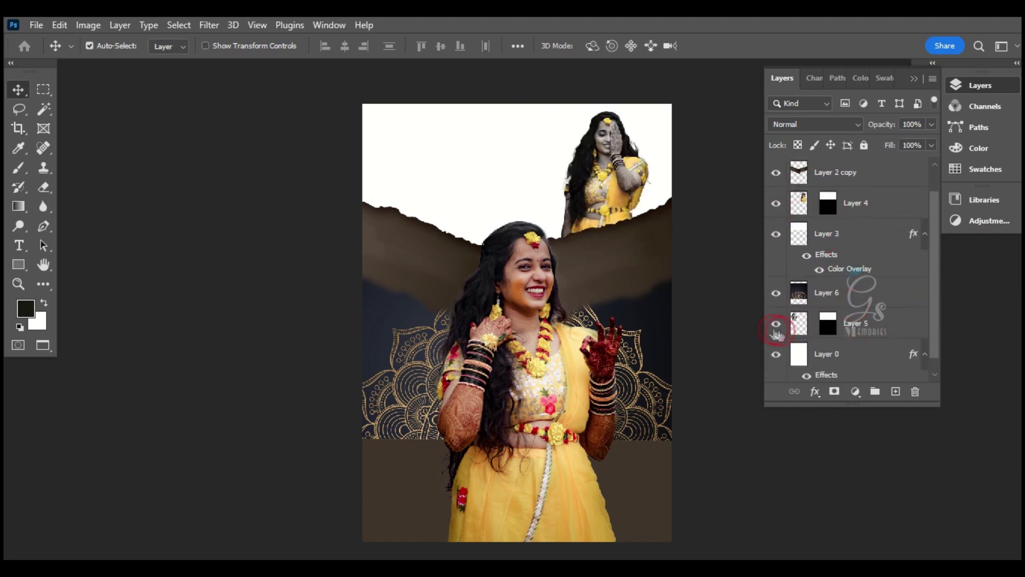
pyautogui.moveTo(877, 177); pyautogui.dragTo(876, 171)
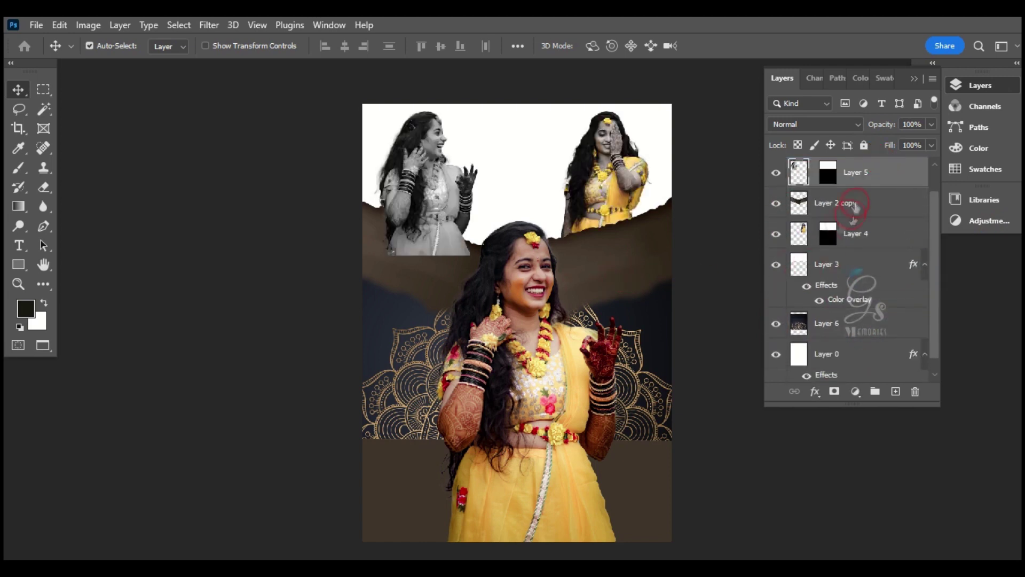
# Fade the mandala layer to 12% opacity and fit the whole poster on screen
pyautogui.click(645, 392)
pyautogui.press('1')
pyautogui.press('2')
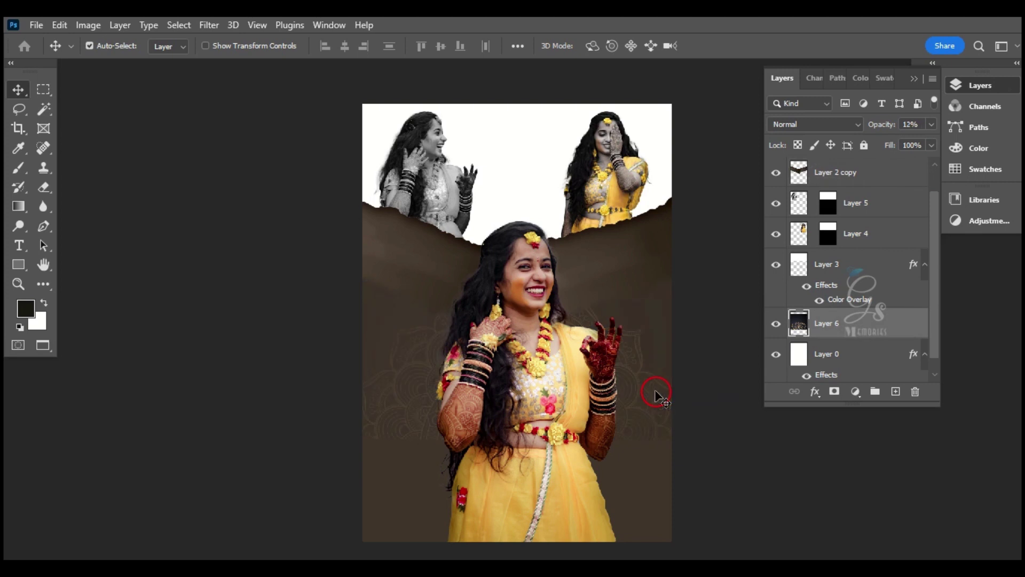
pyautogui.hotkey('ctrl', '+')
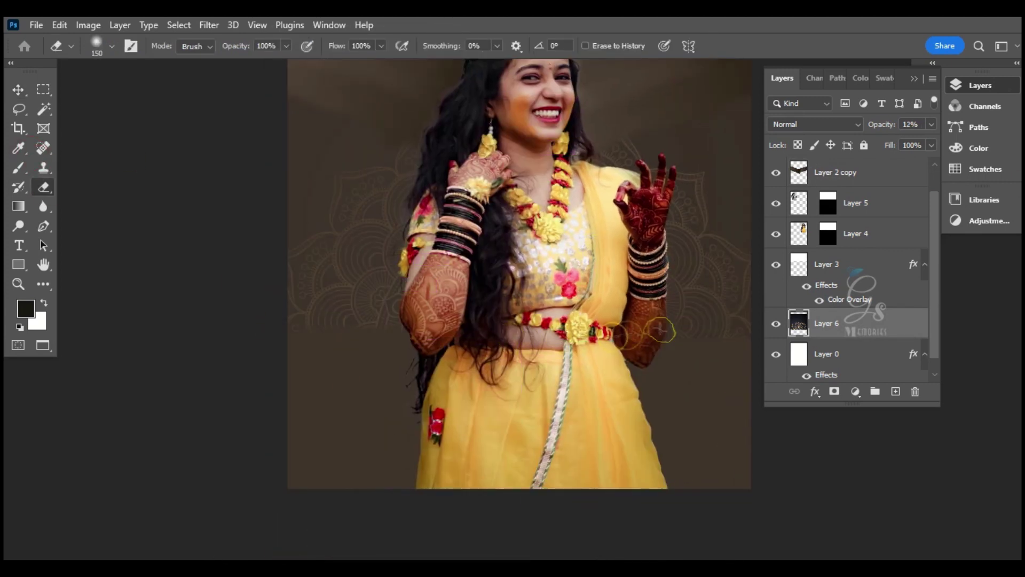
pyautogui.click(932, 64)
pyautogui.hotkey('ctrl', '-')
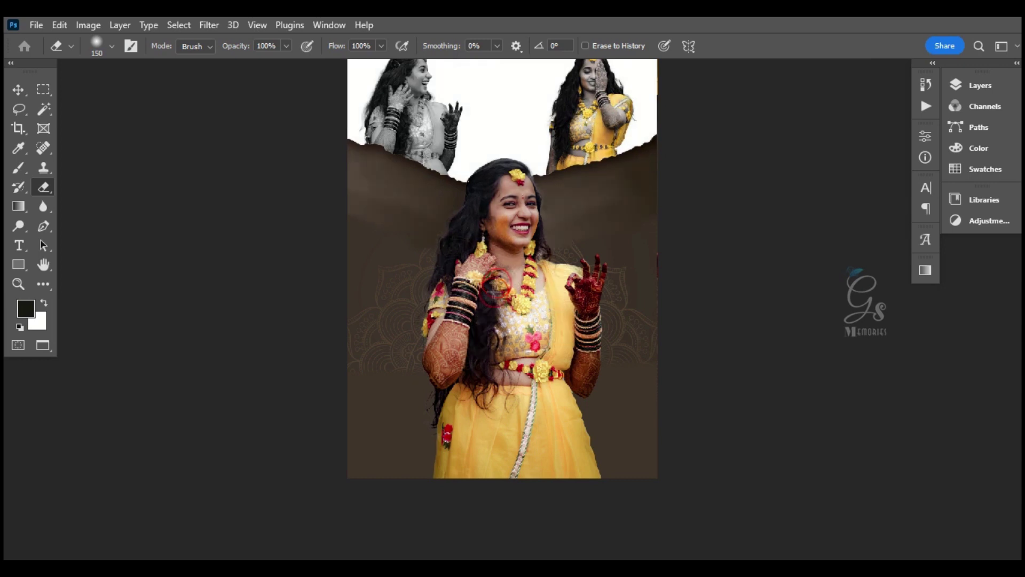
pyautogui.scroll(2, 266, 214)
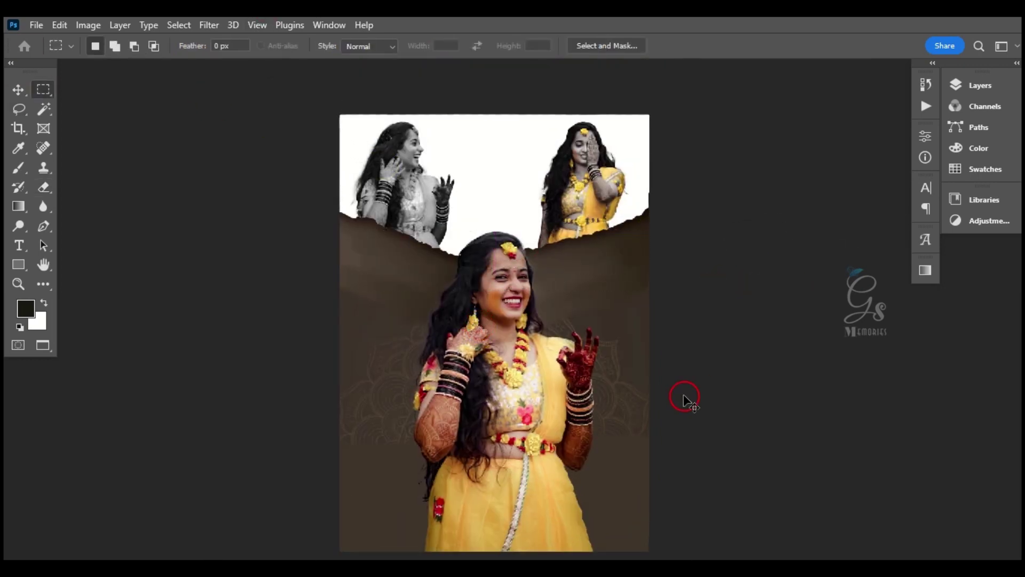
# Free-transform the mandala layer to nudge it slightly down and right
pyautogui.press('Return')
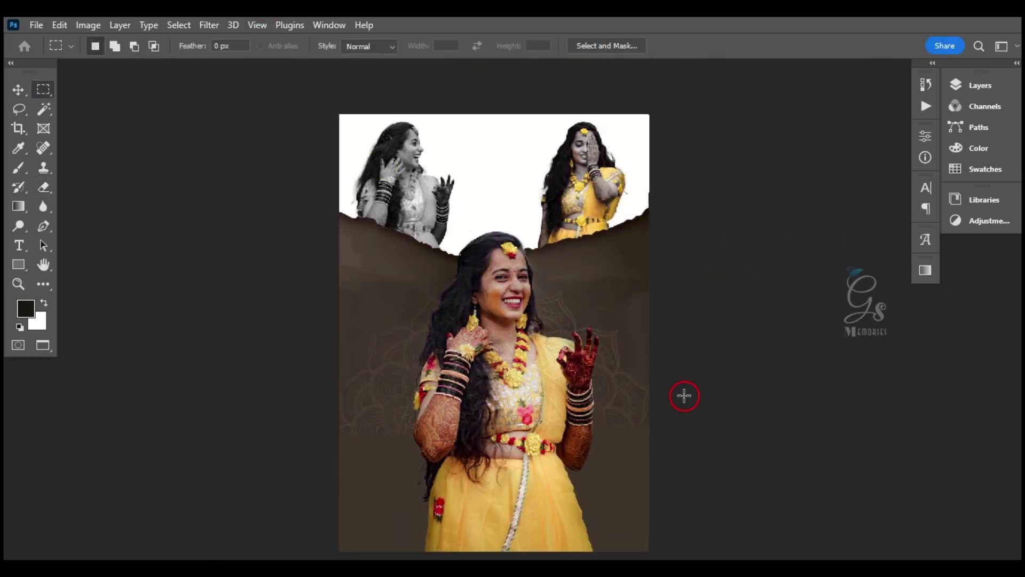
pyautogui.press('v')
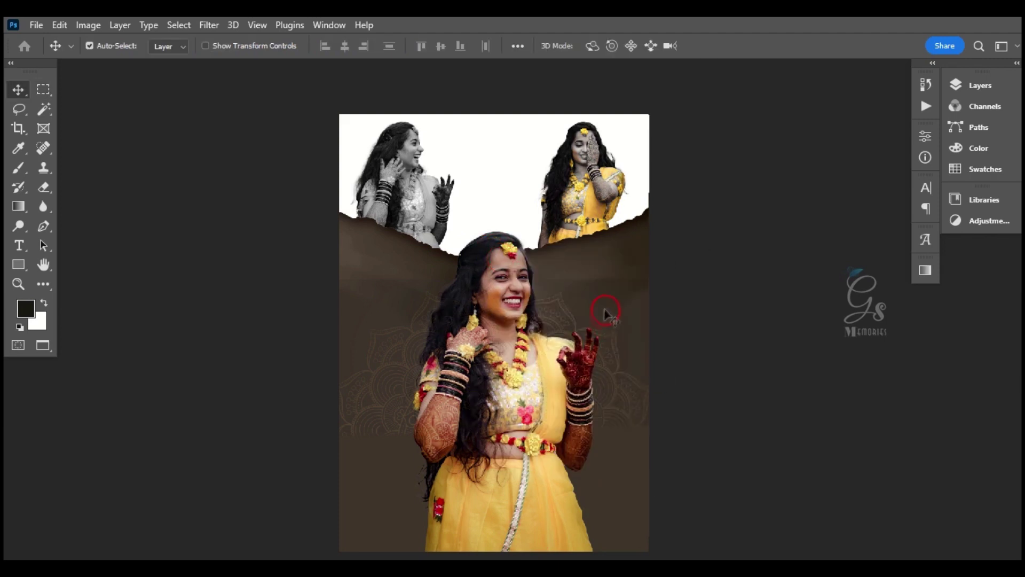
pyautogui.hotkey('ctrl', 't')
pyautogui.moveTo(618, 320); pyautogui.dragTo(620, 348)
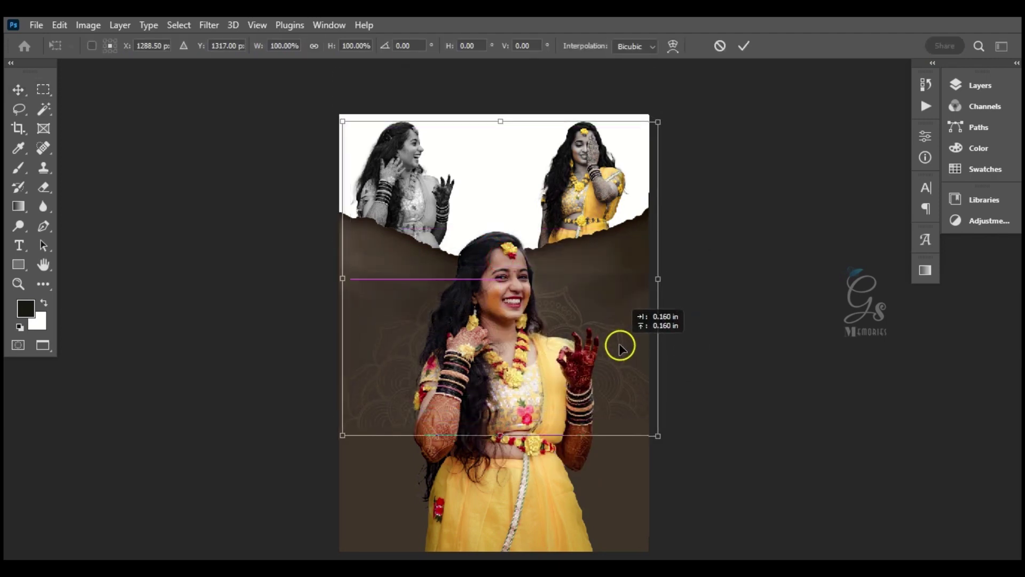
pyautogui.press('Return')
pyautogui.scroll(-1, 469, 360)
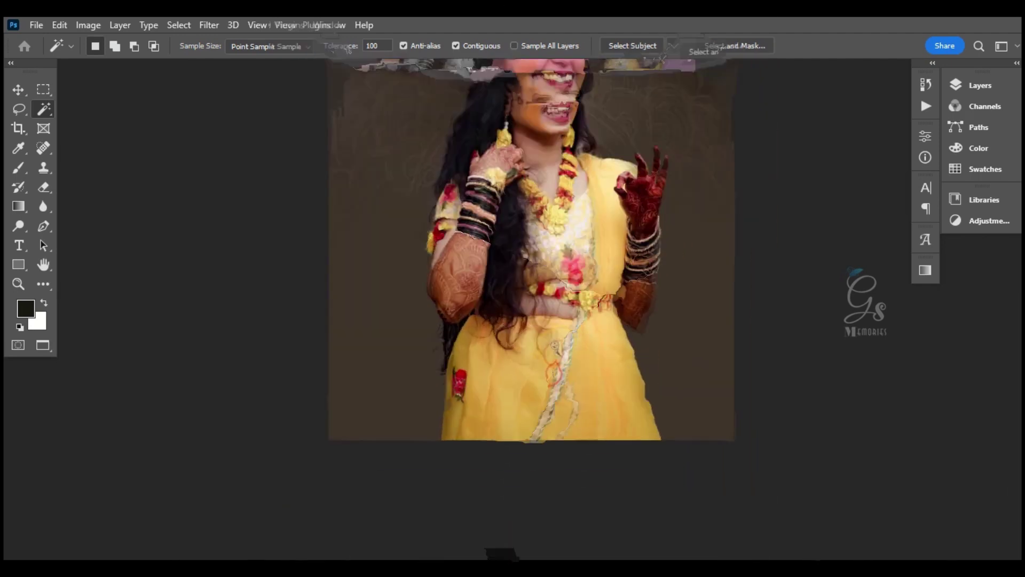
# Type large white CEREMONY text, size it and move it to the poster's bottom edge
pyautogui.click(510, 420)
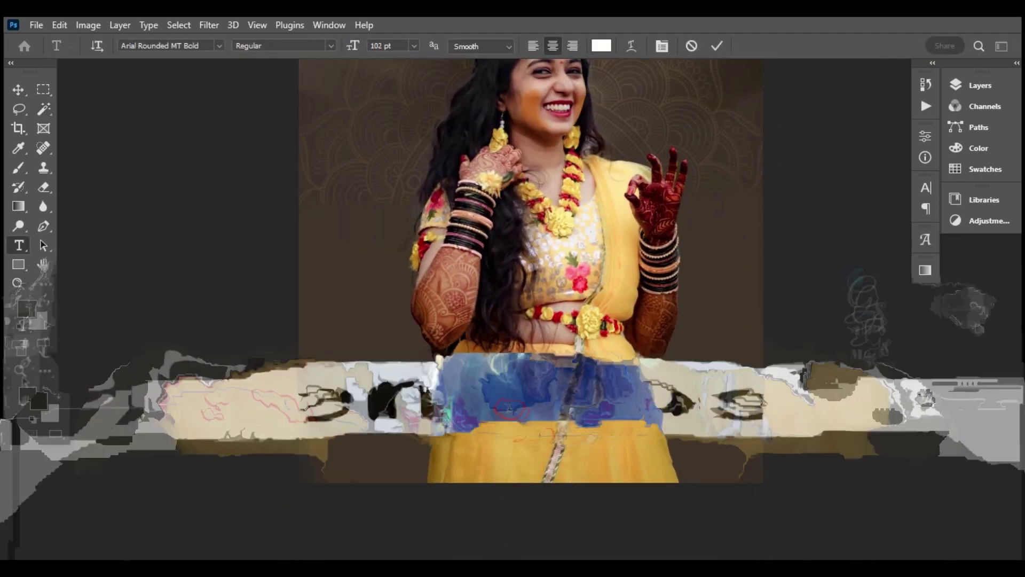
pyautogui.hotkey('ctrl', 't')
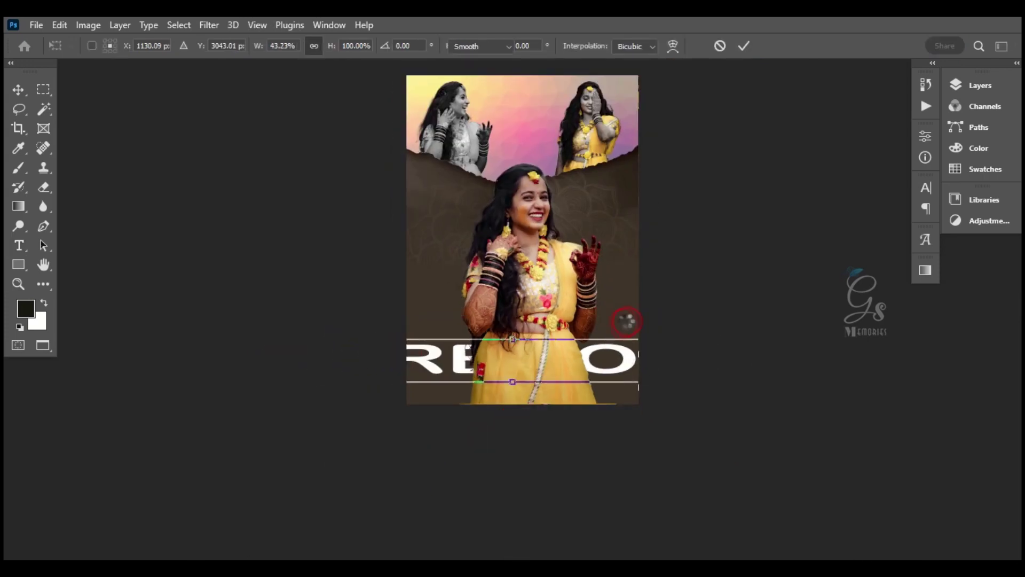
pyautogui.press('Return')
pyautogui.click(18, 89)
pyautogui.moveTo(629, 366); pyautogui.dragTo(614, 384)
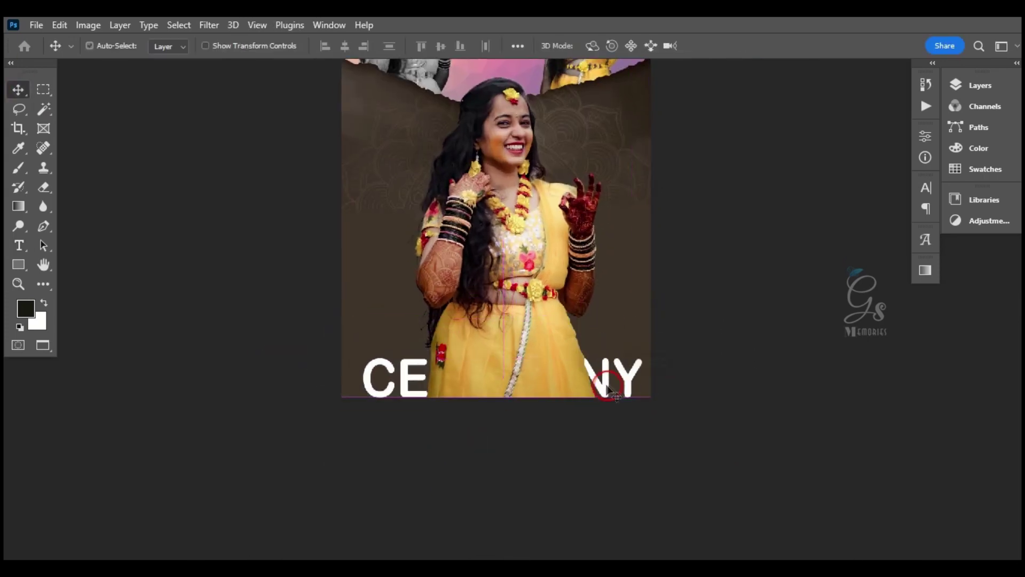
pyautogui.hotkey('ctrl', 't')
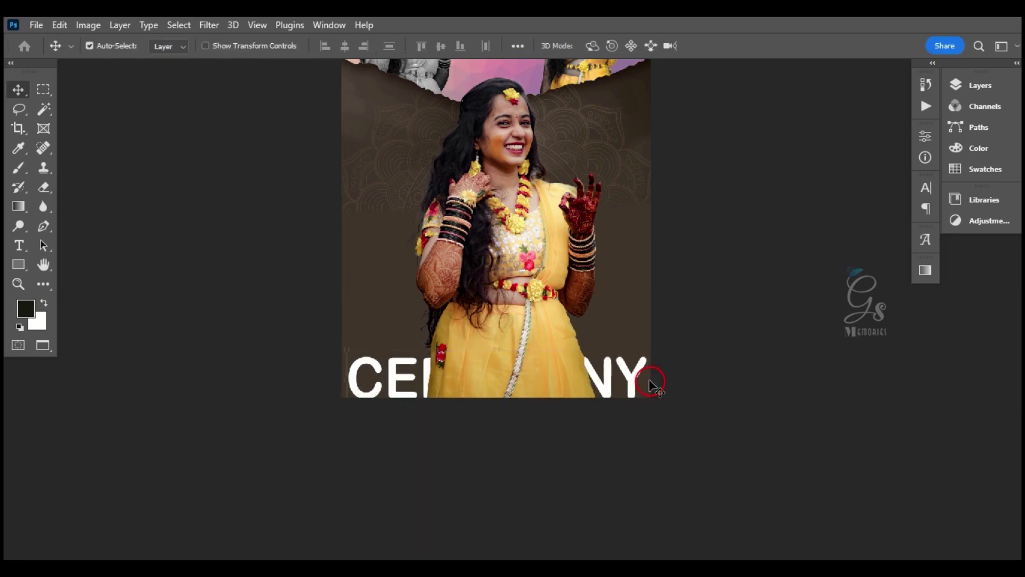
pyautogui.hotkey('ctrl', '+')
pyautogui.hotkey('ctrl', 't')
pyautogui.press('Return')
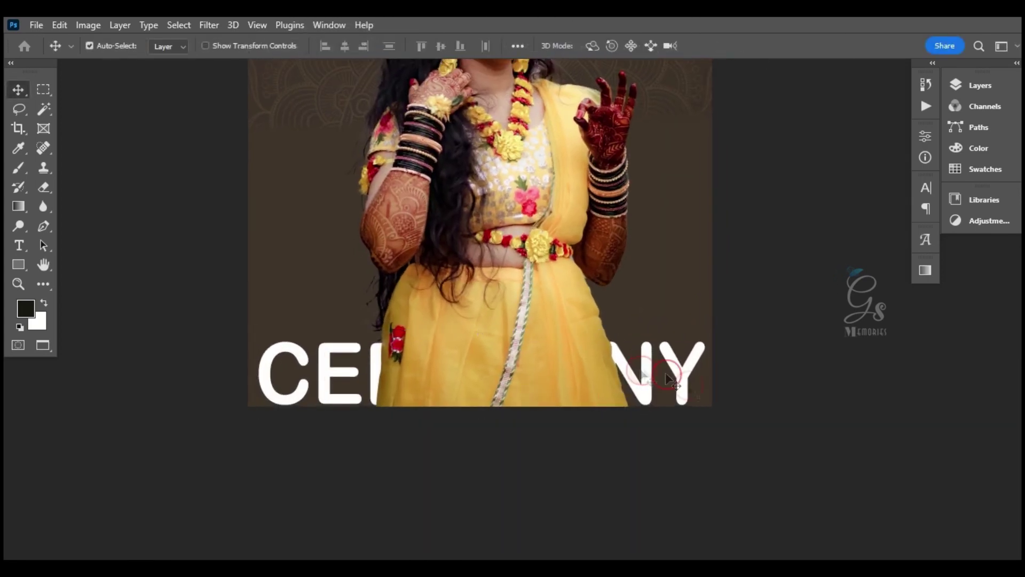
# Duplicate the CEREMONY layer and move the copy just above the original
pyautogui.click(980, 85)
pyautogui.rightClick(834, 355)
pyautogui.click(929, 64)
pyautogui.click(49, 91)
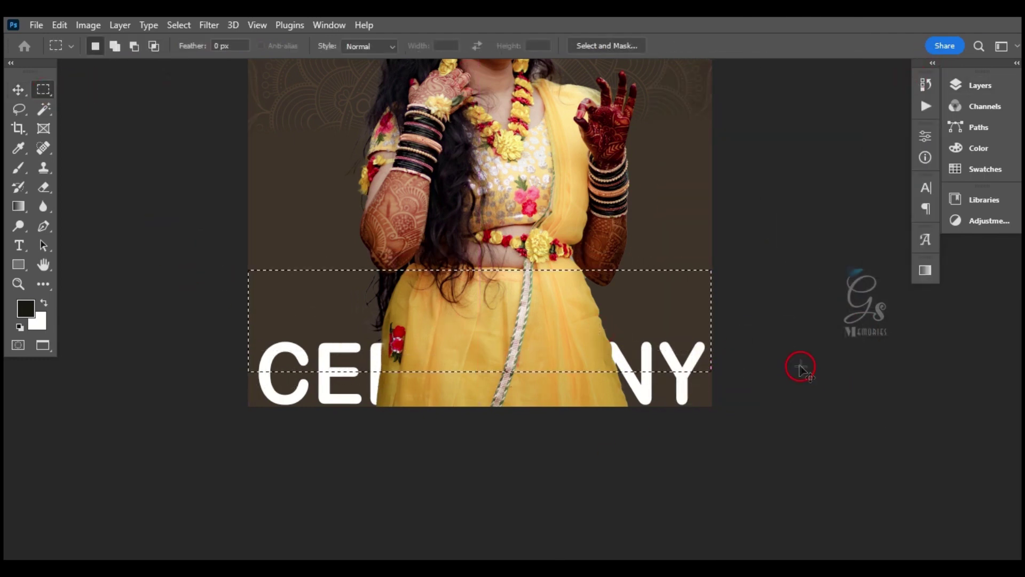
pyautogui.moveTo(324, 241); pyautogui.dragTo(320, 353)
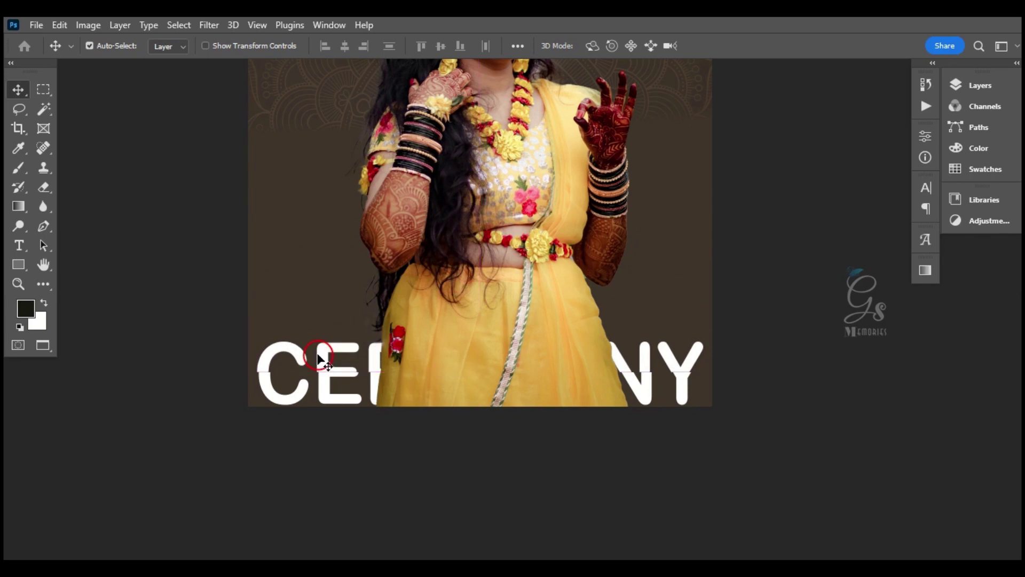
# Change the upper CEREMONY copy's font to the Bassy script font
pyautogui.doubleClick(446, 348)
pyautogui.click(446, 350)
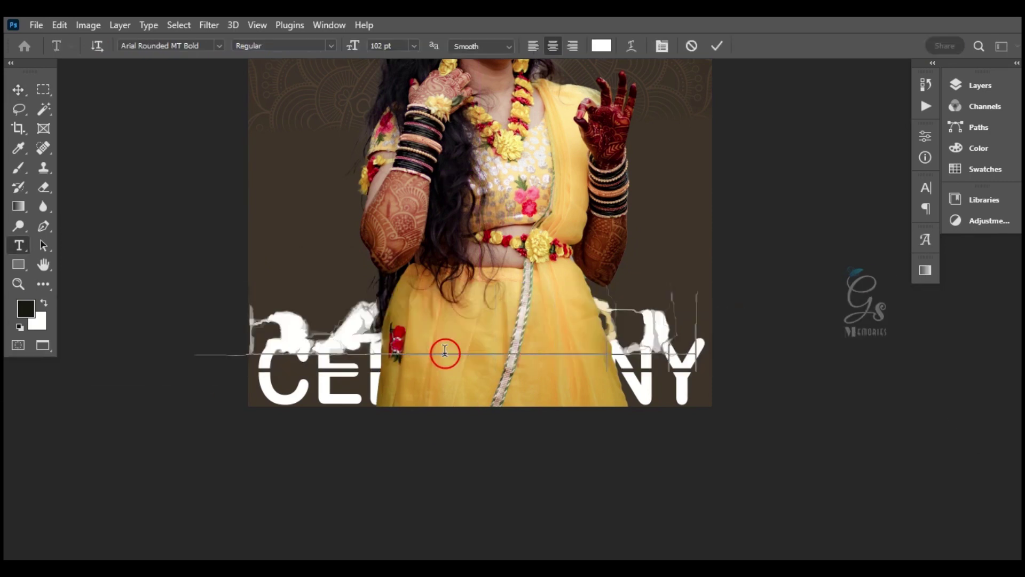
pyautogui.tripleClick(404, 348)
pyautogui.click(219, 47)
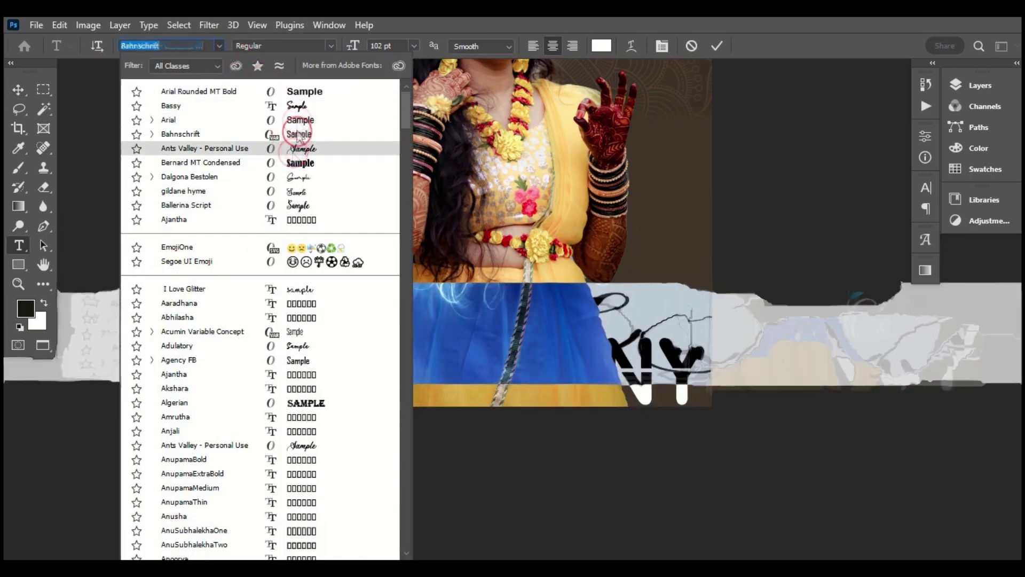
pyautogui.click(161, 76)
pyautogui.click(547, 284)
# Retype the copy as 'Haldi' and turn off All Caps in the Character panel
pyautogui.hotkey('ctrl', 'a')
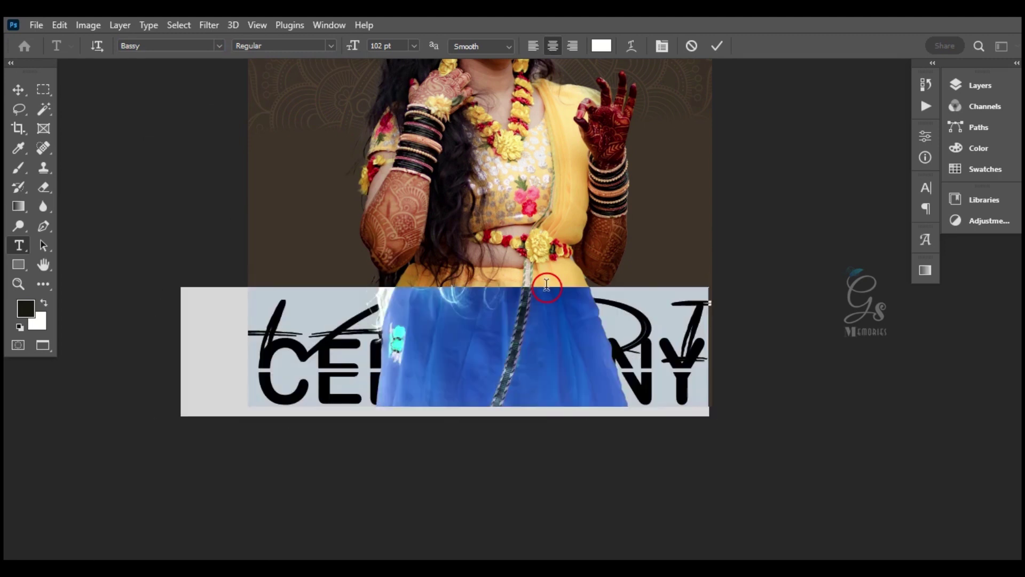
pyautogui.press('BackSpace')
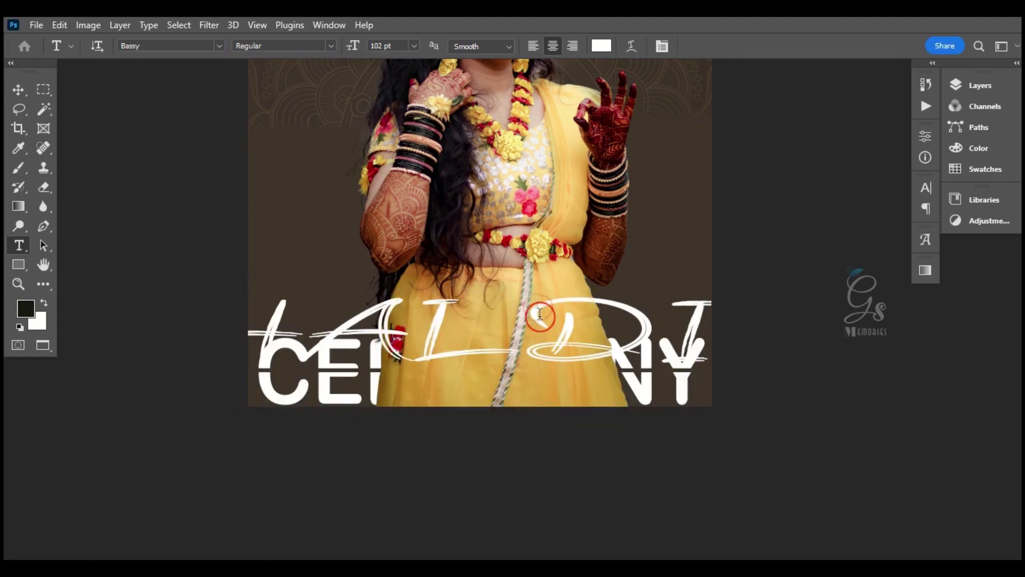
pyautogui.hotkey('ctrl', 'a')
pyautogui.click(662, 46)
pyautogui.click(796, 294)
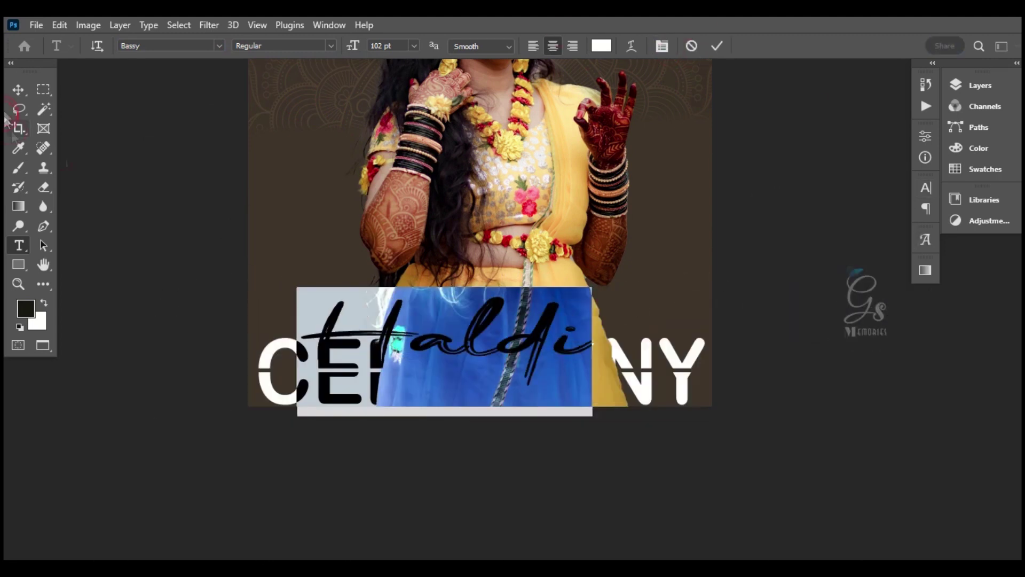
pyautogui.keyDown('ctrl'); pyautogui.click(778, 361); pyautogui.keyUp('ctrl')
# Shrink the Haldi text and center it over CEREMONY
pyautogui.hotkey('ctrl', 't')
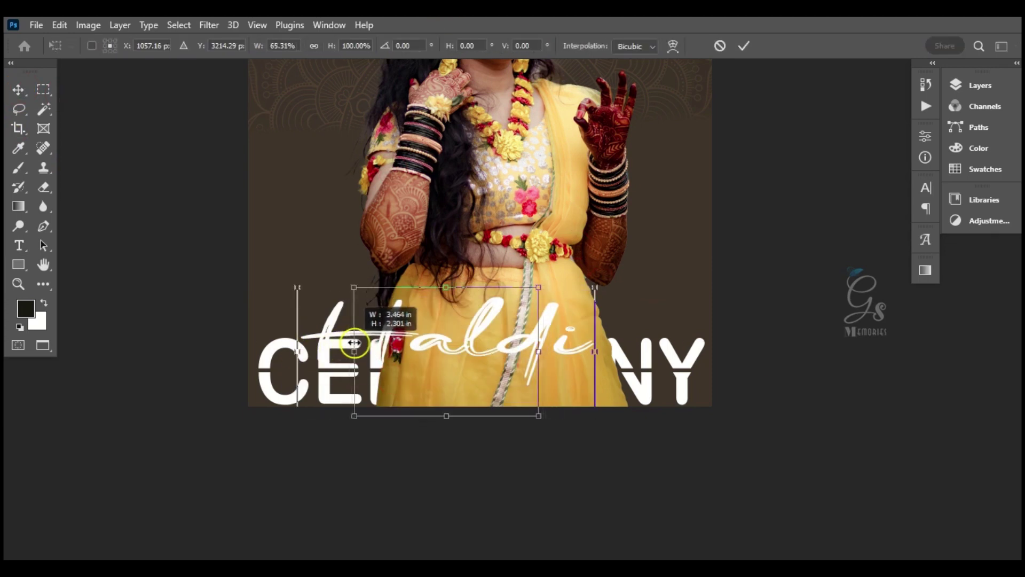
pyautogui.press('Return')
pyautogui.moveTo(471, 334); pyautogui.dragTo(518, 332)
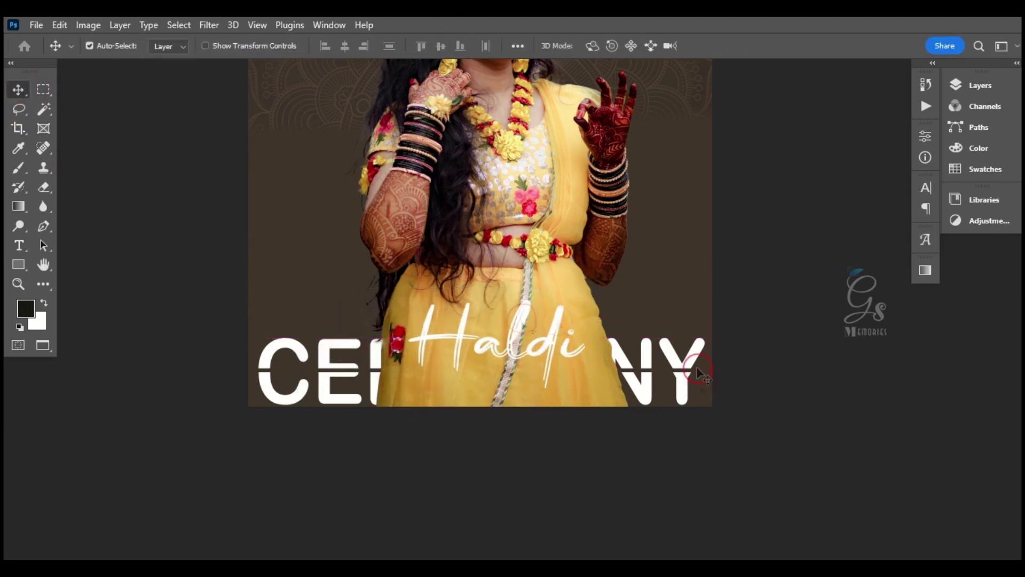
pyautogui.moveTo(523, 369); pyautogui.dragTo(665, 325)
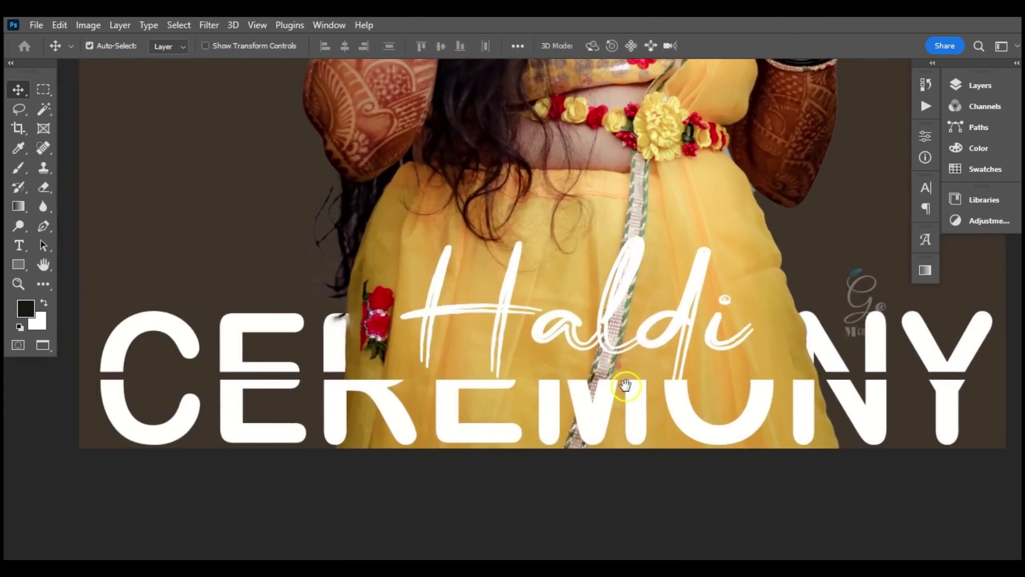